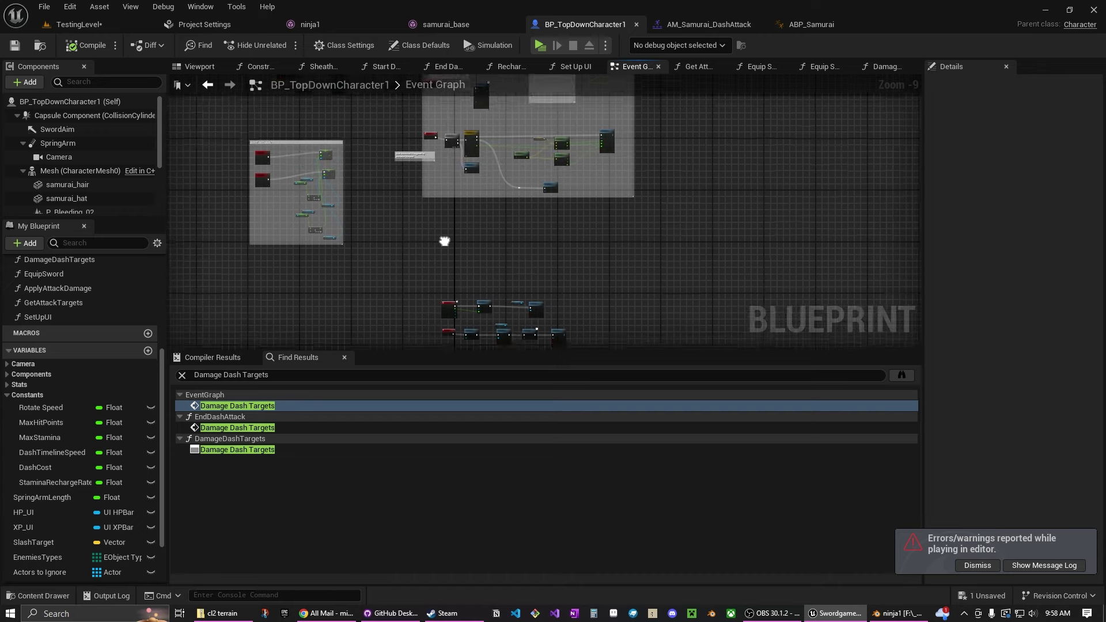
Find the Attack custom event in the Event Graph and move the Do Once node clear of it, below the event's chain.
{"action": "scroll", "coordinate": [466, 258], "scroll_direction": "up", "scroll_amount": 4}
{"action": "scroll", "coordinate": [467, 257], "scroll_direction": "up", "scroll_amount": 5}
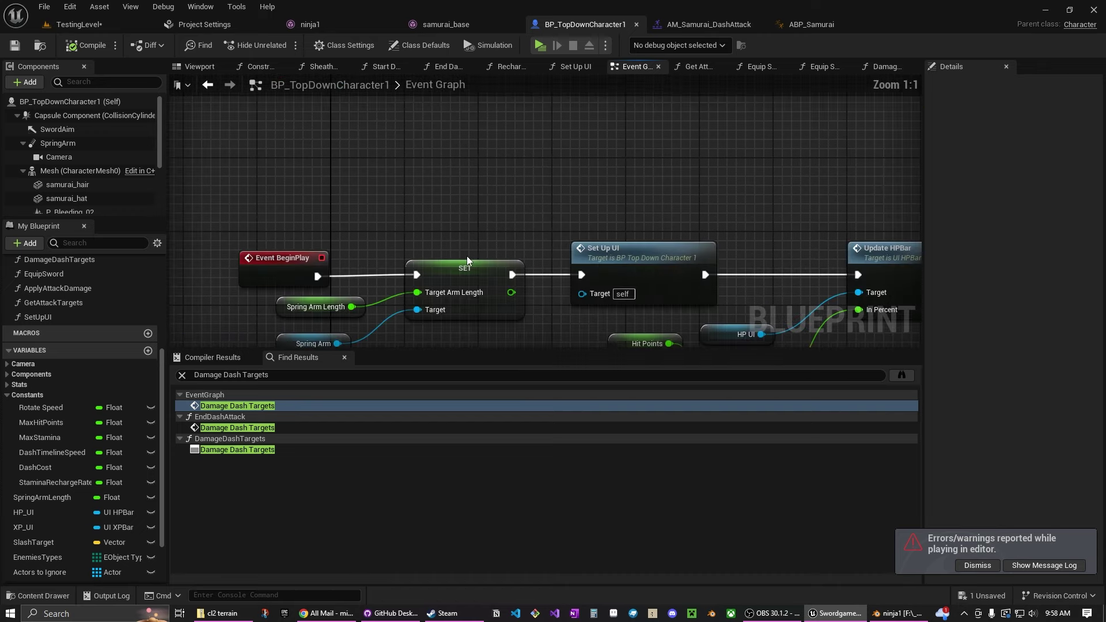
{"action": "right_click_drag", "start_coordinate": [467, 256], "coordinate": [488, 305]}
{"action": "scroll", "coordinate": [476, 188], "scroll_direction": "down", "scroll_amount": 4}
{"action": "mouse_move", "coordinate": [474, 185]}
{"action": "right_mouse_down"}
{"action": "mouse_move", "coordinate": [494, 280]}
{"action": "mouse_move", "coordinate": [584, 338]}
{"action": "right_mouse_up"}
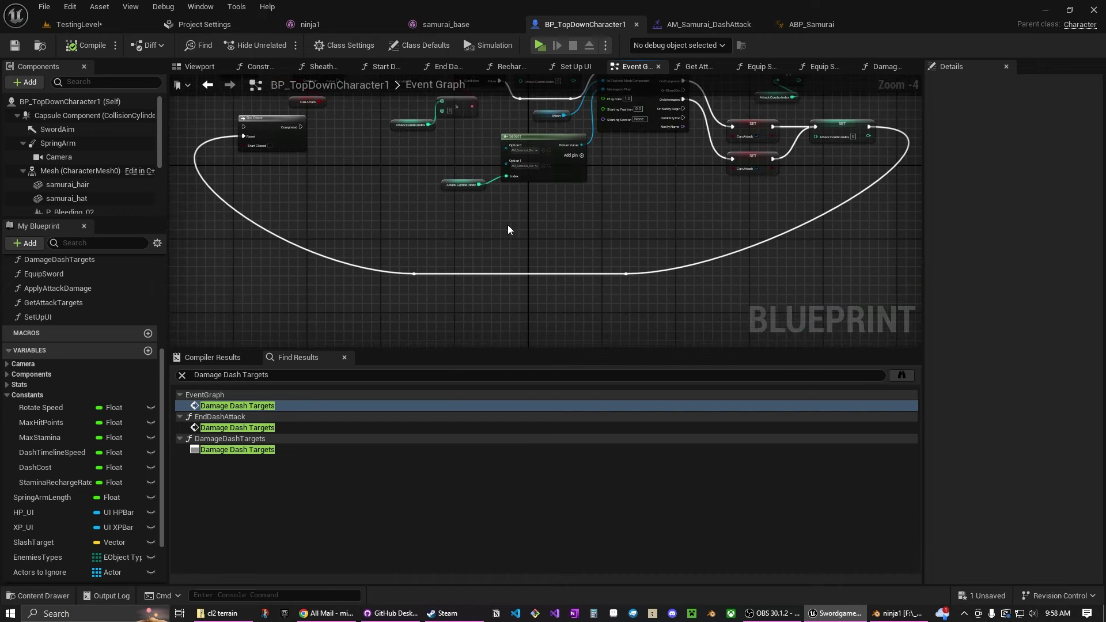
{"action": "mouse_move", "coordinate": [503, 225]}
{"action": "right_mouse_down"}
{"action": "mouse_move", "coordinate": [494, 287]}
{"action": "mouse_move", "coordinate": [504, 318]}
{"action": "right_mouse_up"}
{"action": "mouse_move", "coordinate": [352, 248]}
{"action": "right_mouse_down"}
{"action": "mouse_move", "coordinate": [422, 299]}
{"action": "mouse_move", "coordinate": [555, 300]}
{"action": "right_mouse_up"}
{"action": "scroll", "coordinate": [417, 274], "scroll_direction": "up", "scroll_amount": 4}
{"action": "left_click", "coordinate": [403, 264]}
{"action": "left_click_drag", "start_coordinate": [403, 264], "coordinate": [283, 309]}
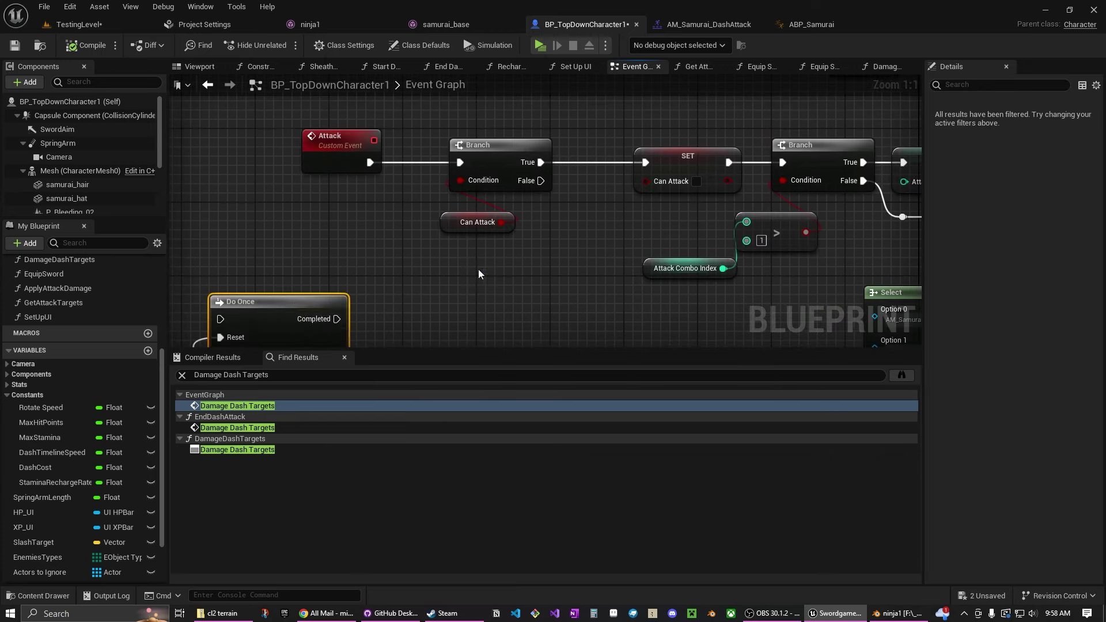
Examine the Attack event's Can Attack check, the combo index branch, and the Select node supplying montages to Play Montage.
{"action": "right_click_drag", "start_coordinate": [488, 269], "coordinate": [429, 303]}
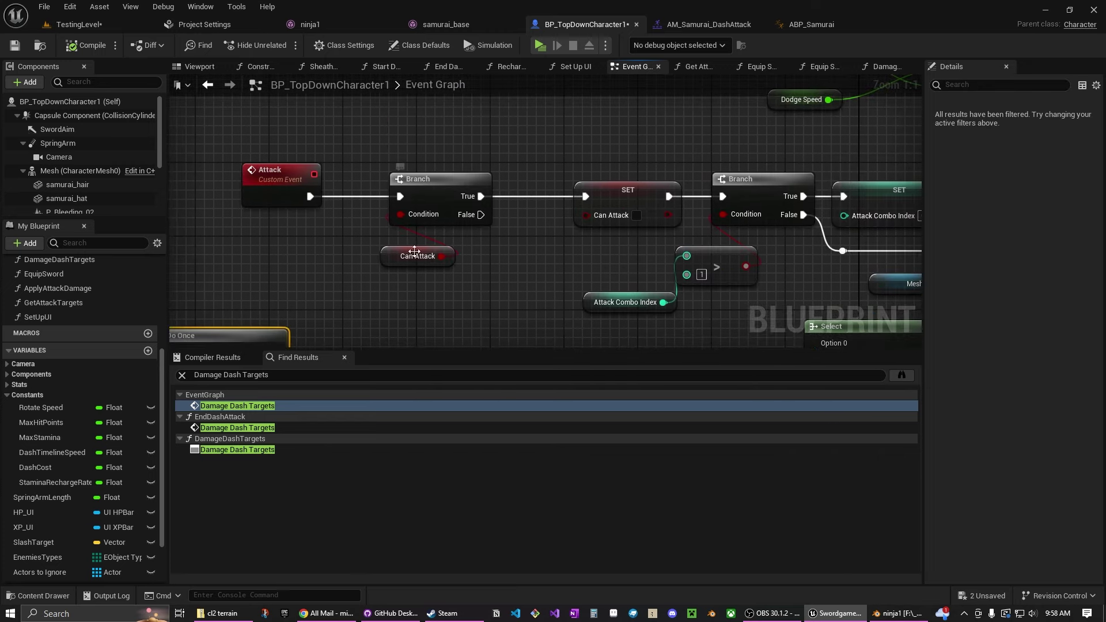
{"action": "right_click_drag", "start_coordinate": [415, 251], "coordinate": [533, 175]}
{"action": "right_click_drag", "start_coordinate": [522, 232], "coordinate": [457, 216]}
{"action": "right_click_drag", "start_coordinate": [605, 254], "coordinate": [581, 238]}
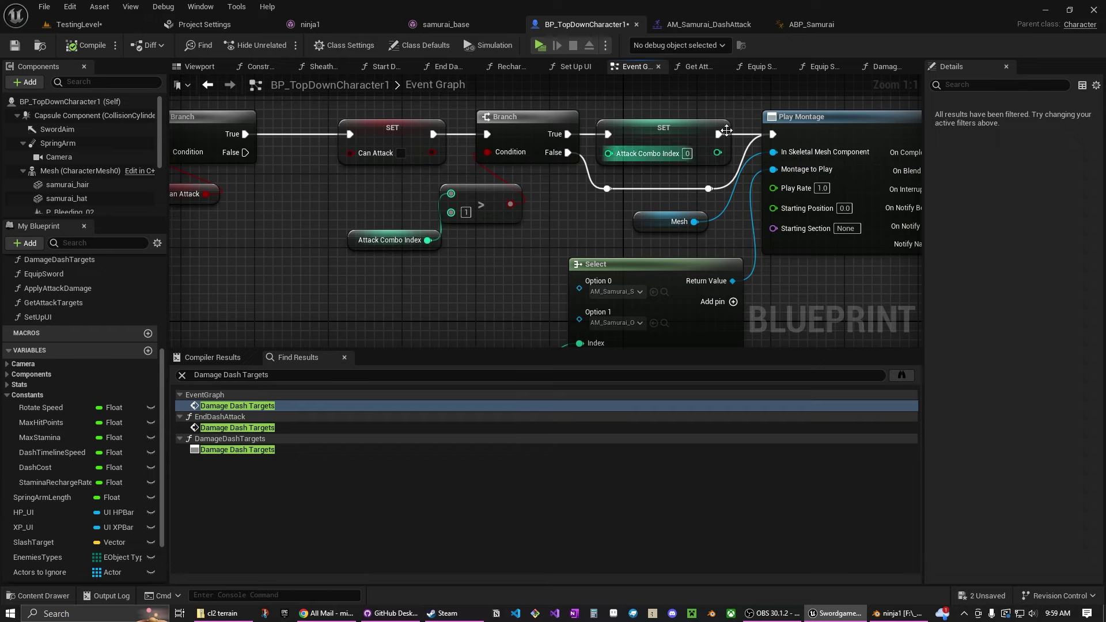
{"action": "right_click_drag", "start_coordinate": [785, 261], "coordinate": [649, 274]}
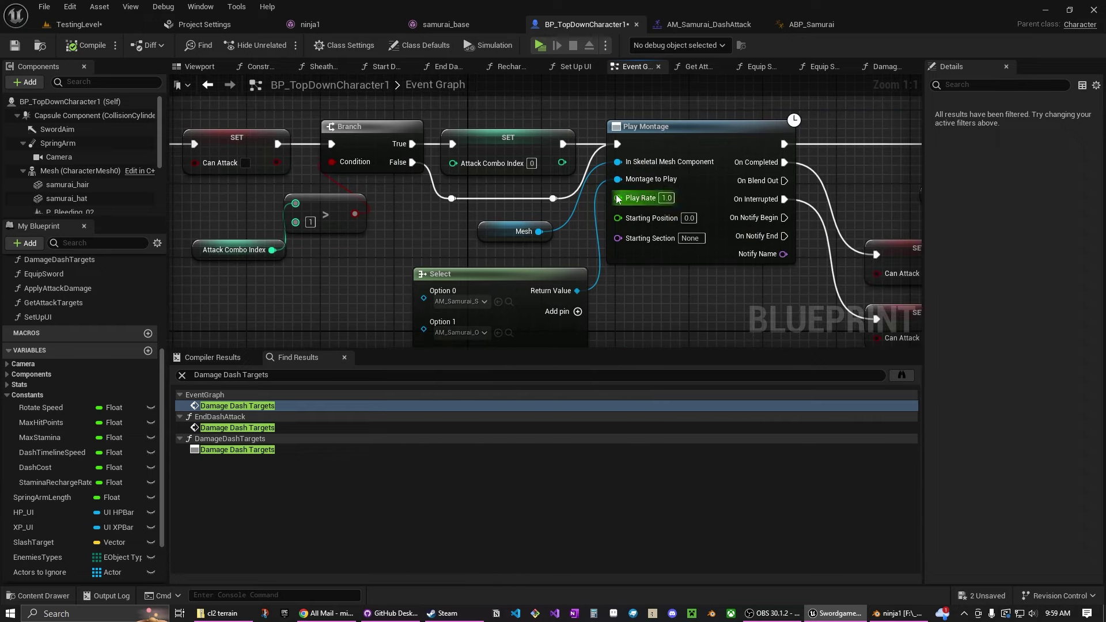
{"action": "left_click", "coordinate": [498, 238]}
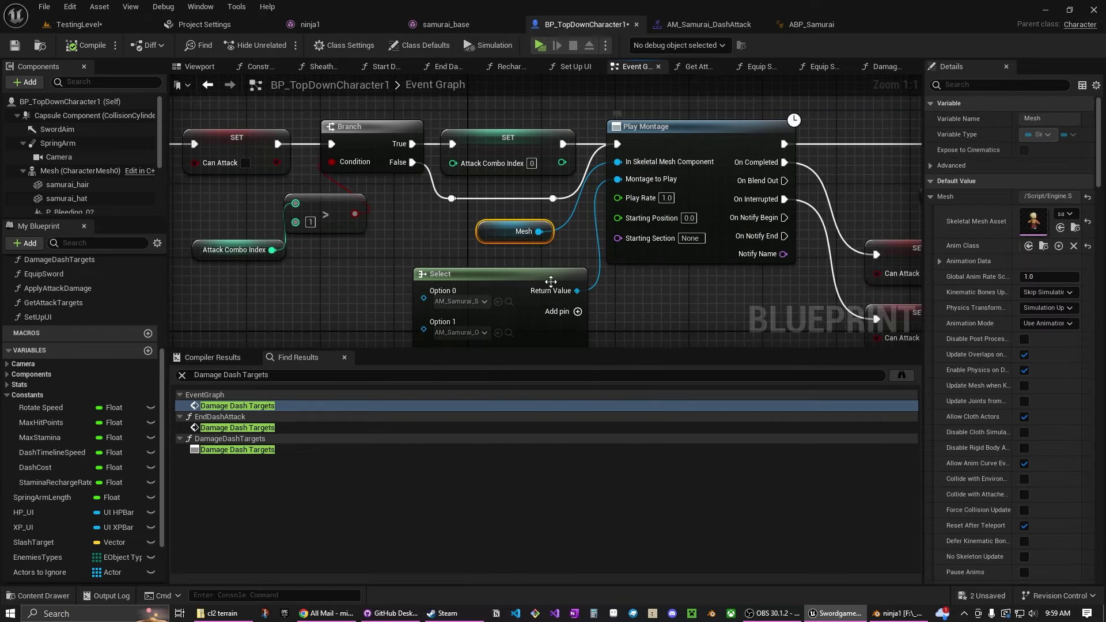
{"action": "left_click", "coordinate": [532, 285]}
{"action": "right_click_drag", "start_coordinate": [532, 284], "coordinate": [602, 167]}
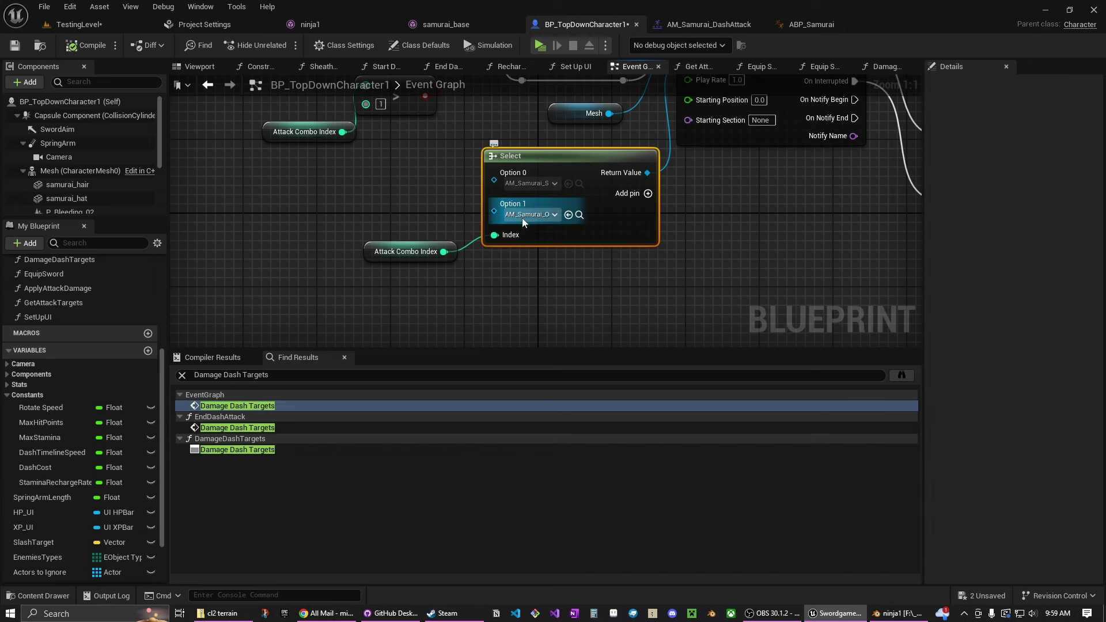
Examine how the Play Montage outputs increment Attack Combo Index and set Can Attack, tracing the Attack chain from its start.
{"action": "right_click_drag", "start_coordinate": [716, 227], "coordinate": [439, 317]}
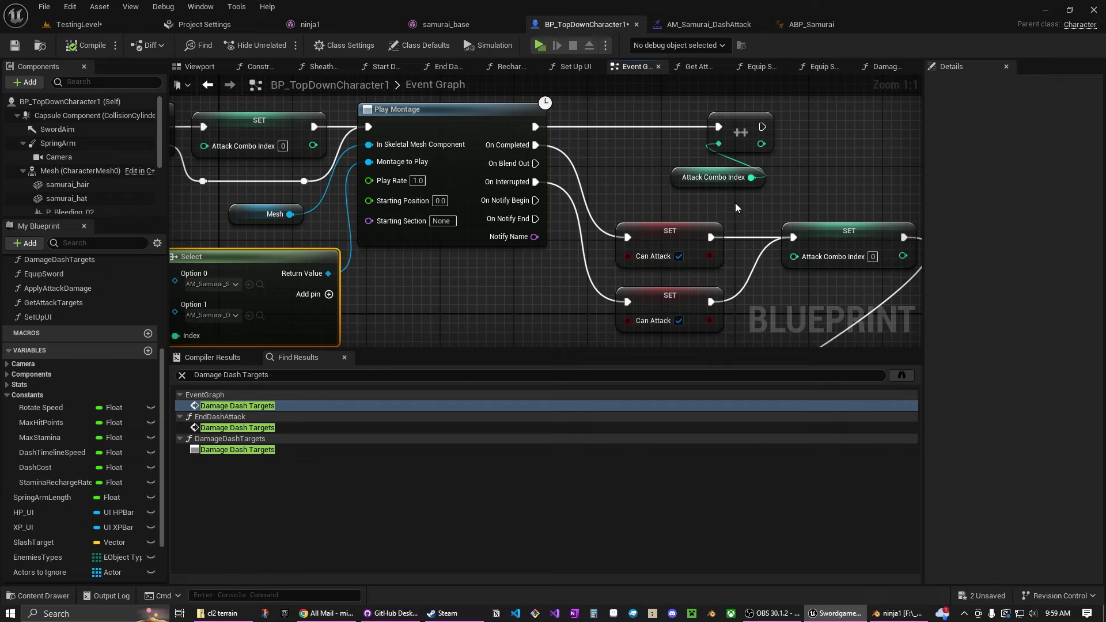
{"action": "right_click_drag", "start_coordinate": [665, 193], "coordinate": [564, 143]}
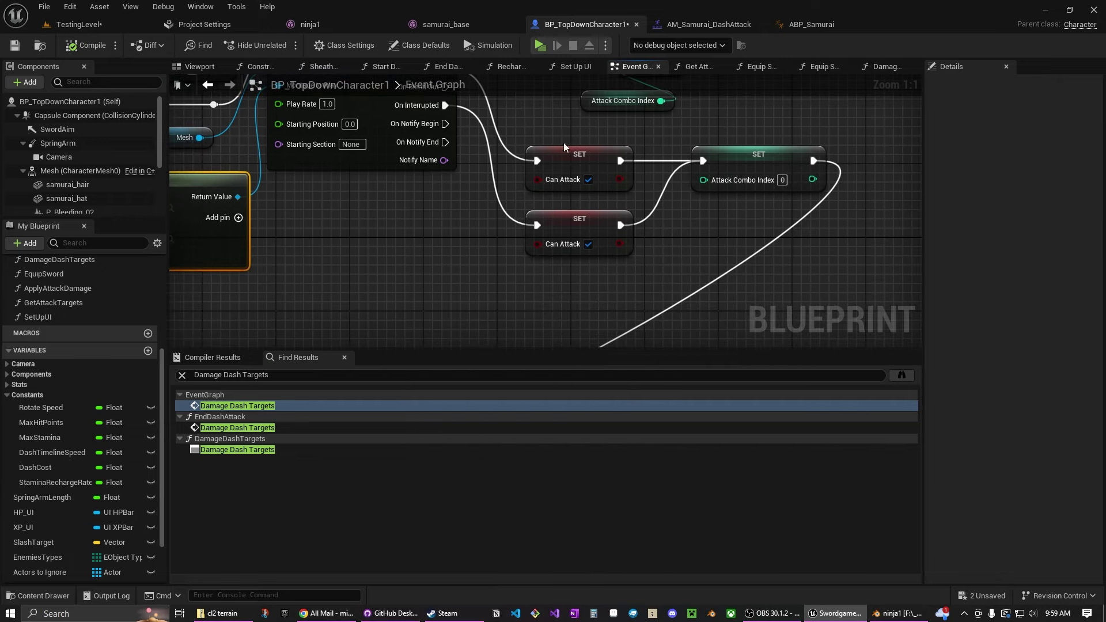
{"action": "right_click_drag", "start_coordinate": [435, 226], "coordinate": [440, 299]}
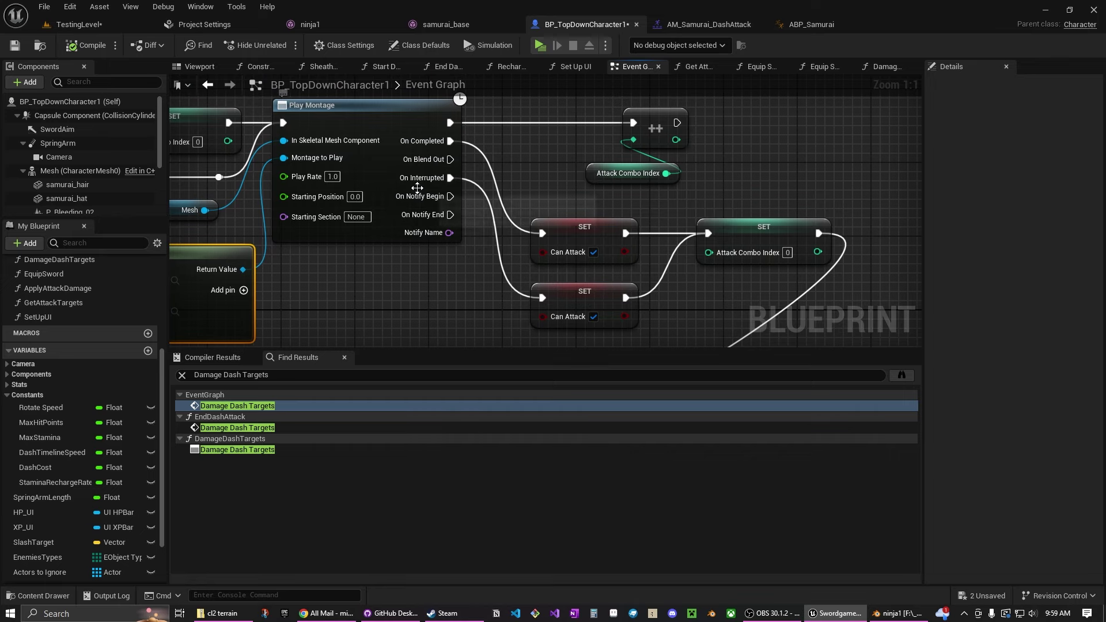
{"action": "right_click_drag", "start_coordinate": [475, 302], "coordinate": [904, 251]}
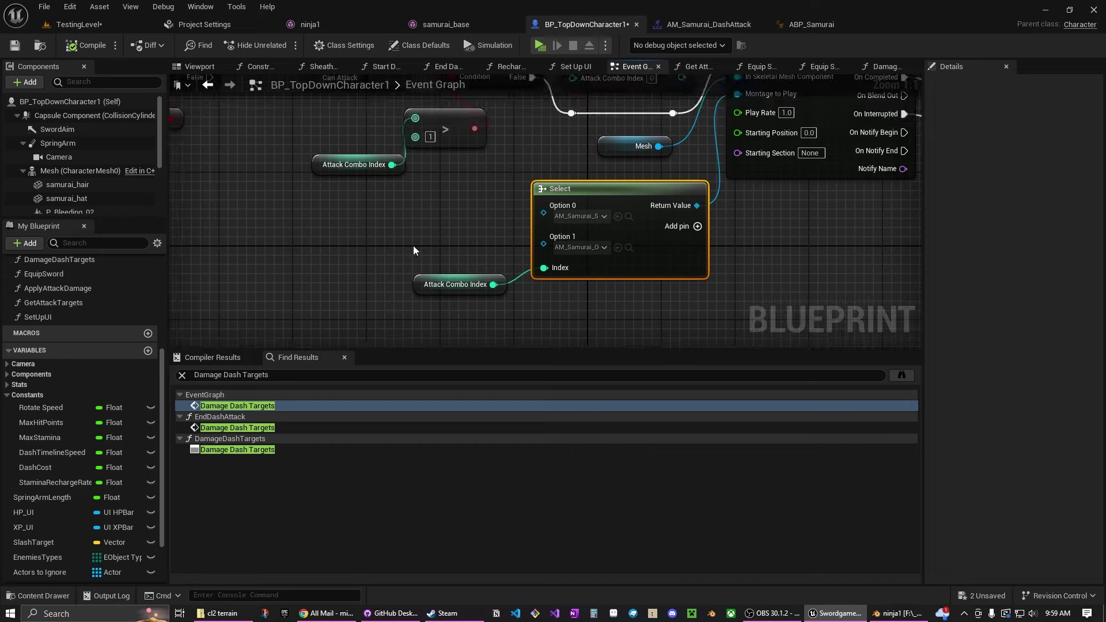
{"action": "right_click_drag", "start_coordinate": [412, 246], "coordinate": [541, 294]}
{"action": "scroll", "coordinate": [750, 268], "scroll_direction": "down", "scroll_amount": 2}
{"action": "right_click_drag", "start_coordinate": [827, 259], "coordinate": [787, 233]}
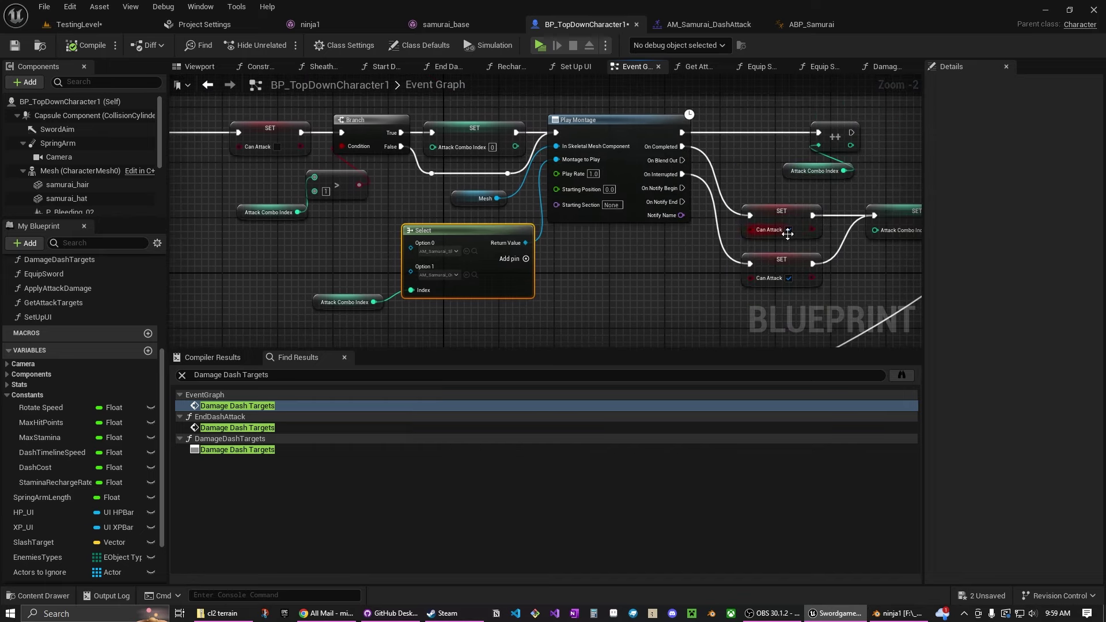
{"action": "right_click_drag", "start_coordinate": [283, 264], "coordinate": [562, 262]}
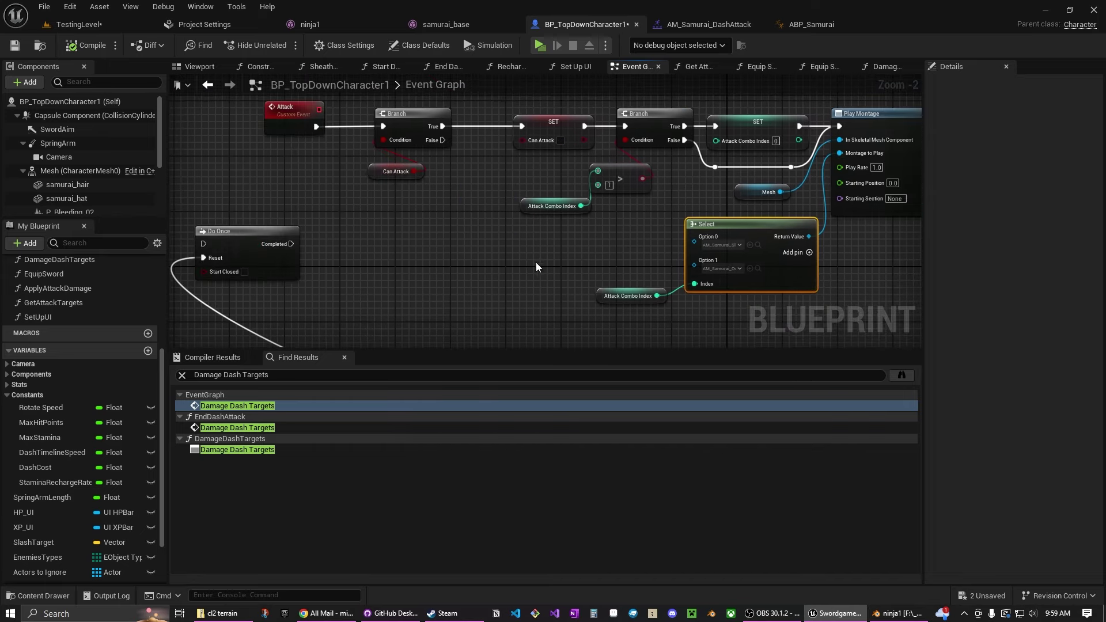
{"action": "right_click_drag", "start_coordinate": [457, 254], "coordinate": [459, 298]}
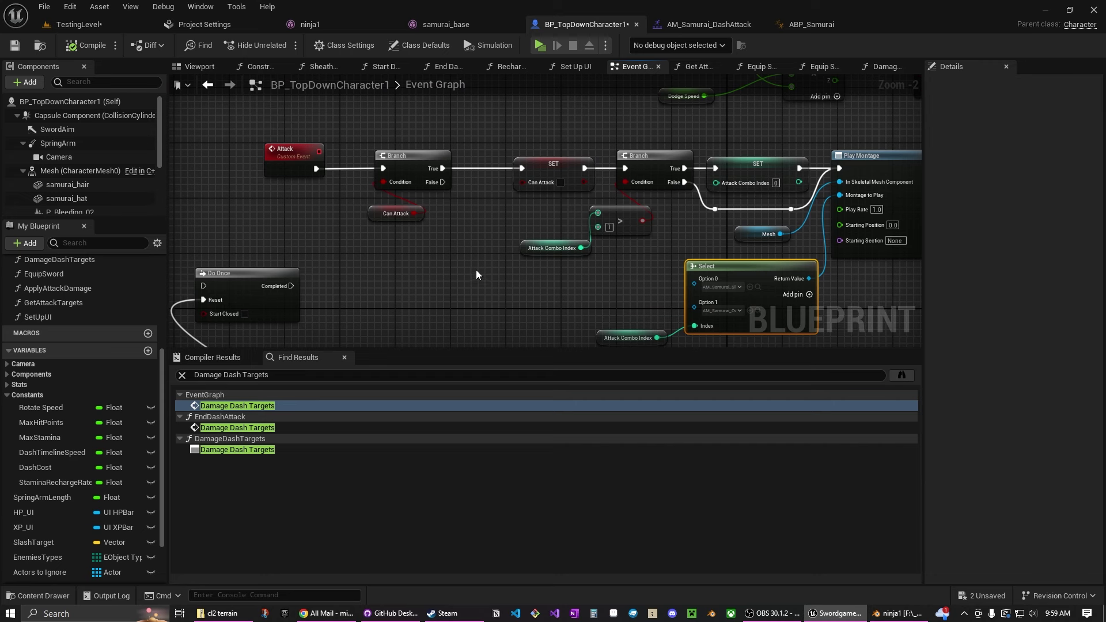
{"action": "right_click_drag", "start_coordinate": [537, 277], "coordinate": [444, 272]}
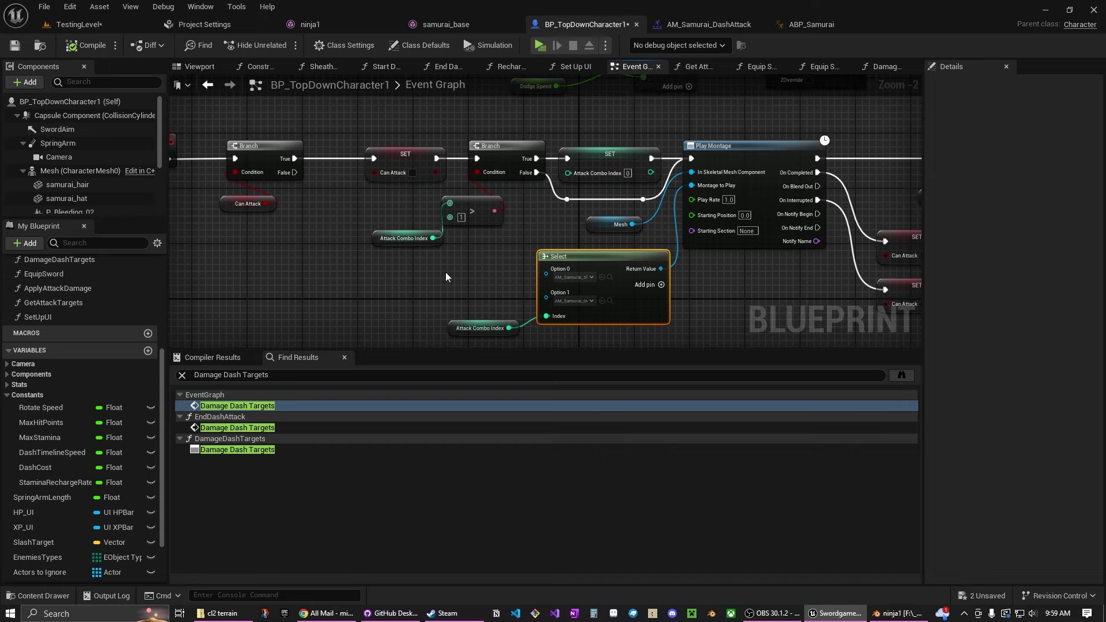
{"action": "right_click_drag", "start_coordinate": [708, 278], "coordinate": [433, 189]}
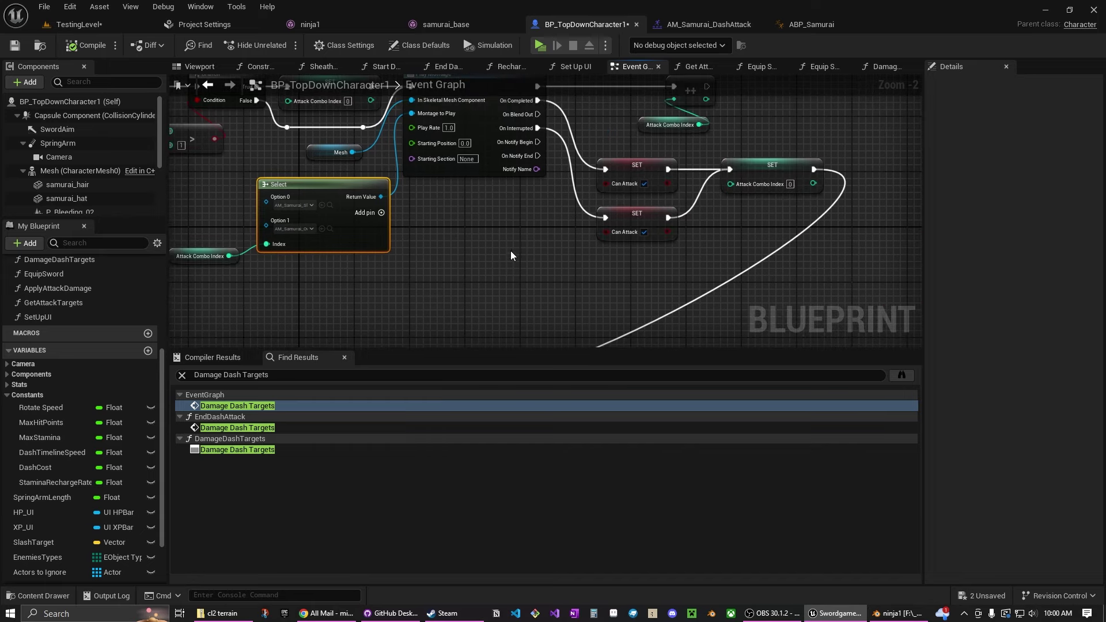
{"action": "right_click_drag", "start_coordinate": [510, 251], "coordinate": [531, 263]}
Save the BP_TopDownCharacter1 blueprint and start a play test of TestingLevel.
{"action": "left_click", "coordinate": [8, 49]}
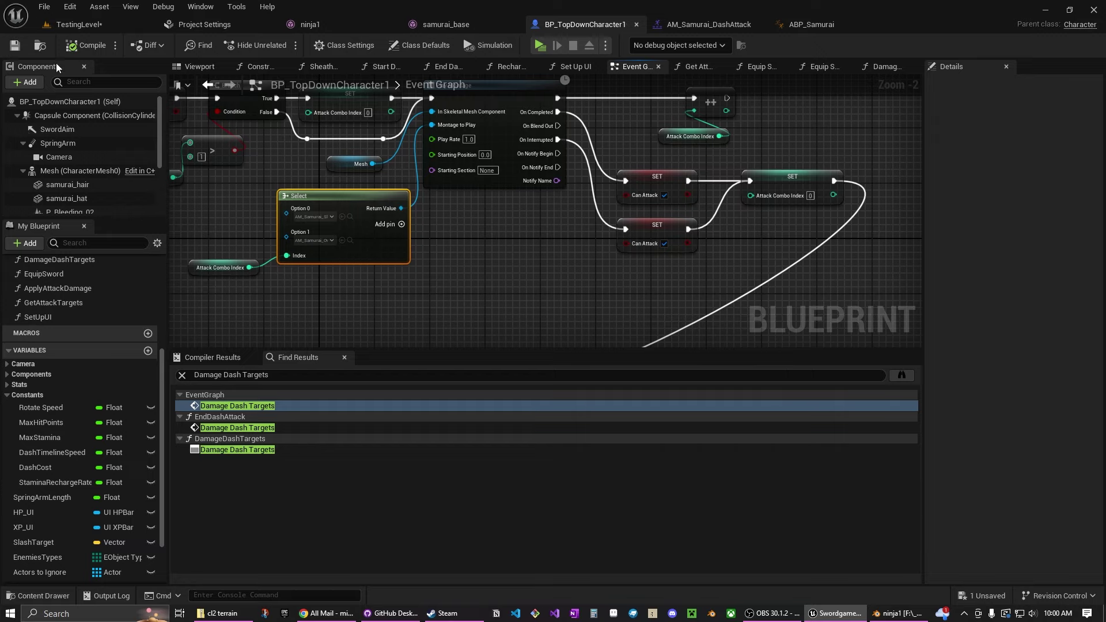
{"action": "left_click", "coordinate": [98, 25]}
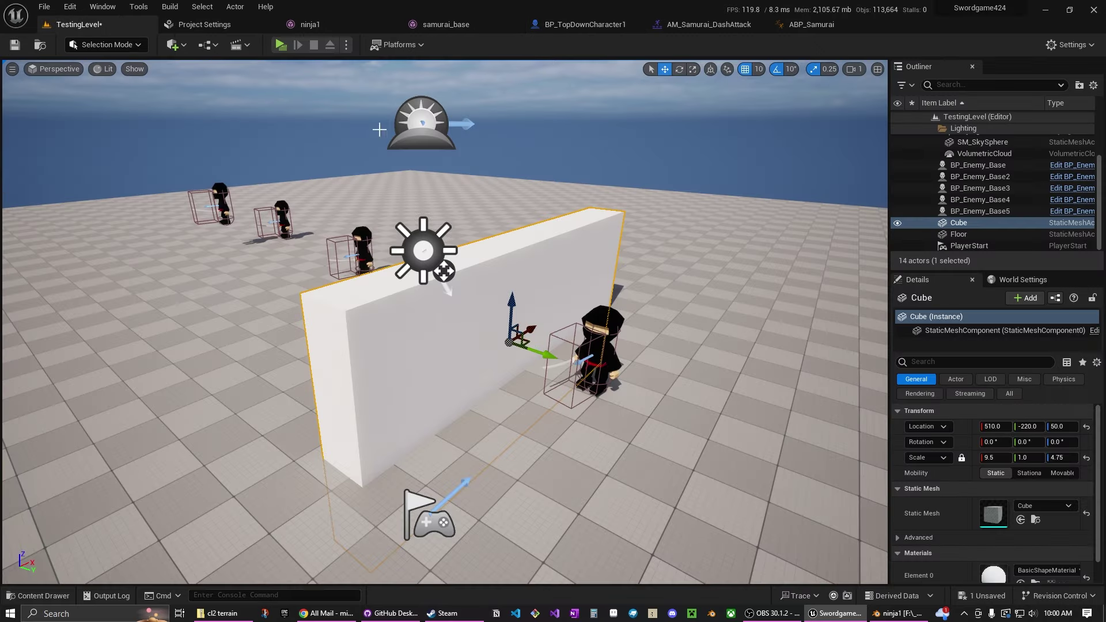
{"action": "left_click", "coordinate": [281, 44]}
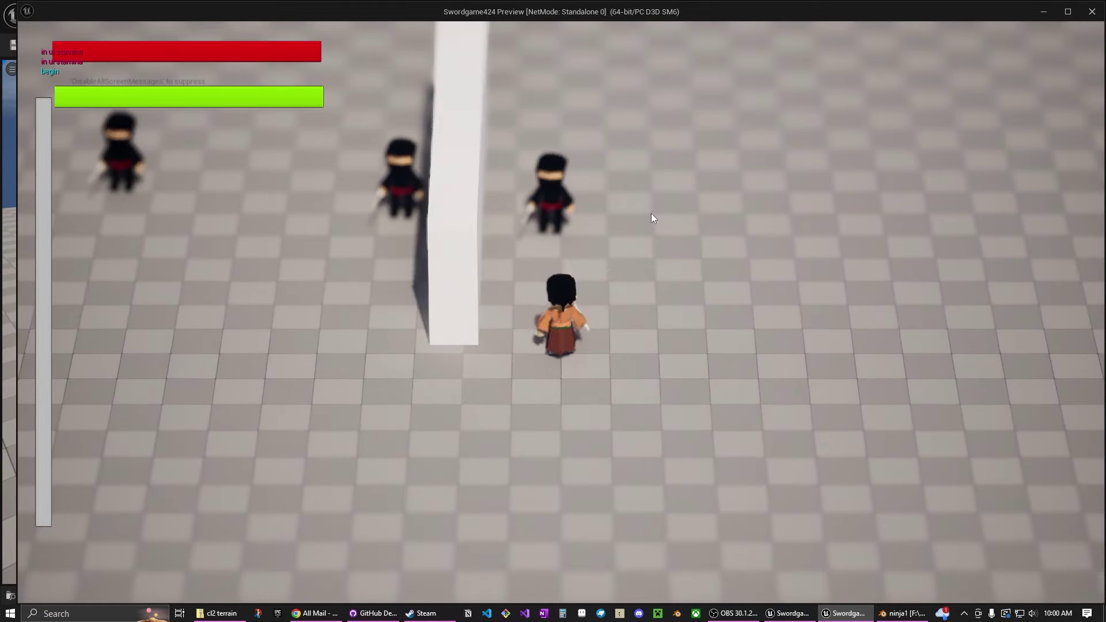
In the play test, move the samurai up to the ninja beside the wall and attack it with the sword.
{"action": "key", "text": "w"}
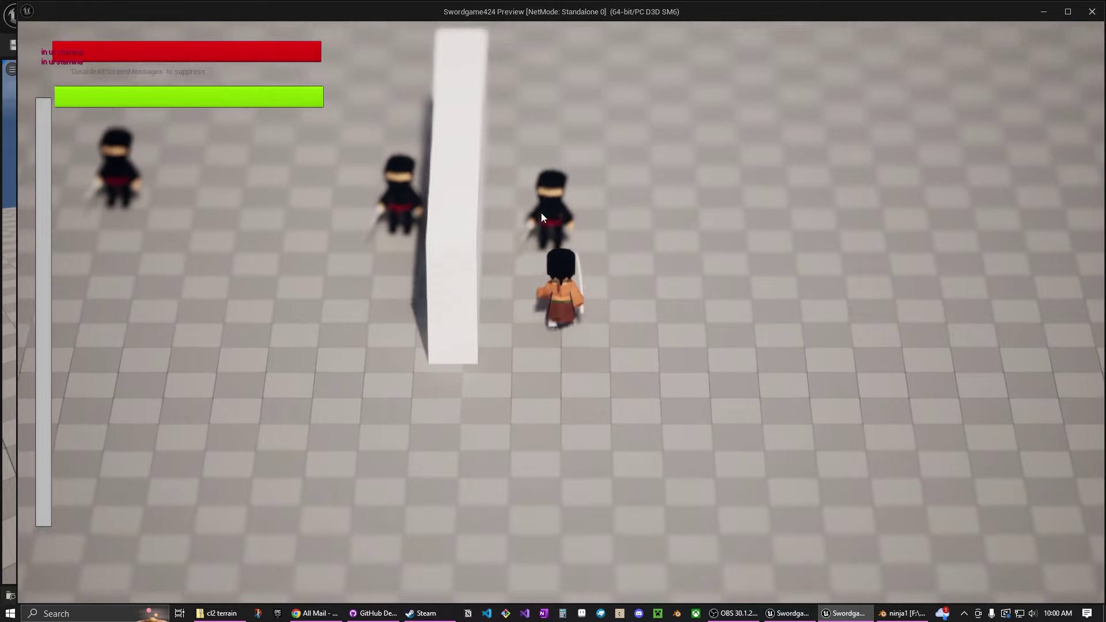
{"action": "key", "text": "d"}
{"action": "left_click", "coordinate": [594, 242]}
{"action": "key", "text": "w"}
{"action": "key", "text": "a"}
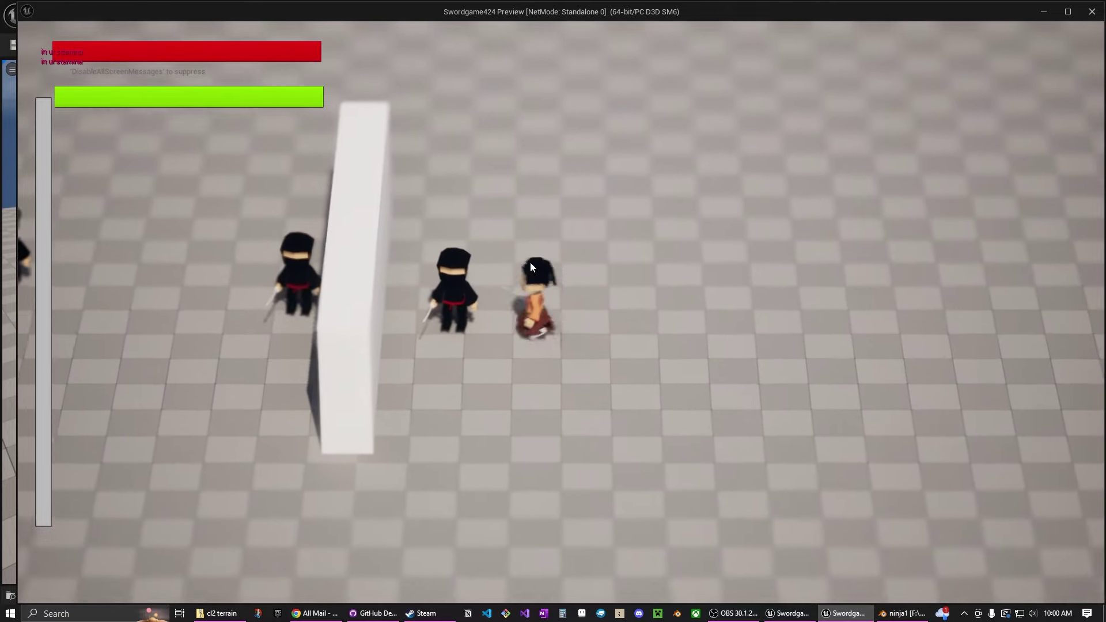
{"action": "left_click", "coordinate": [496, 289]}
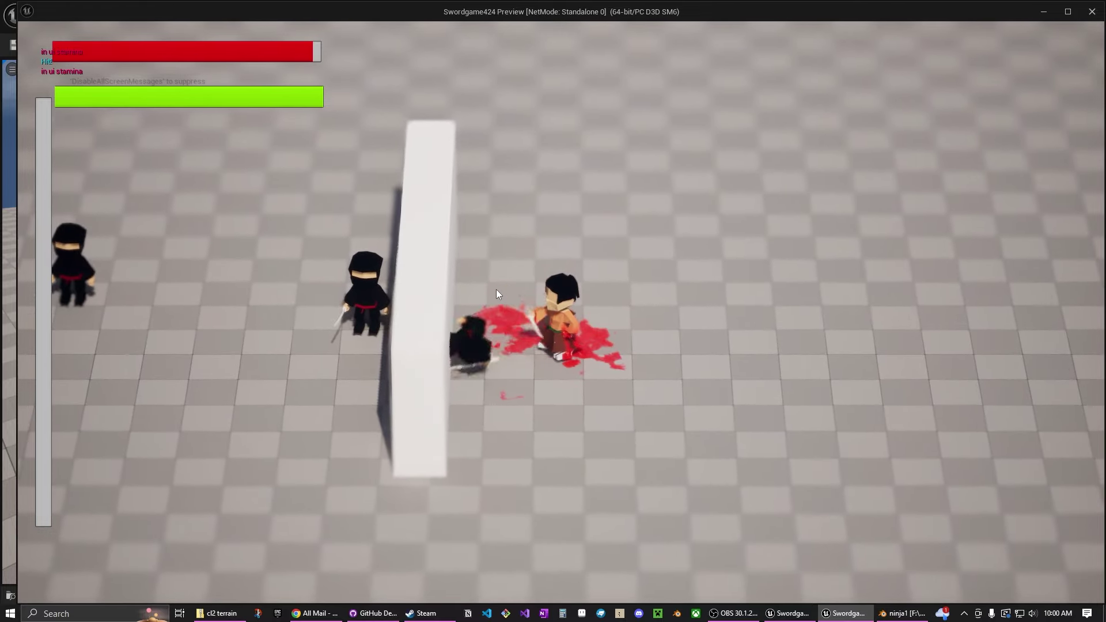
{"action": "left_click", "coordinate": [496, 289]}
Move the samurai around the wall to the ninja standing in the open area and strike it.
{"action": "key", "text": "s"}
{"action": "key", "text": "a"}
{"action": "key", "text": "a"}
{"action": "key", "text": "s"}
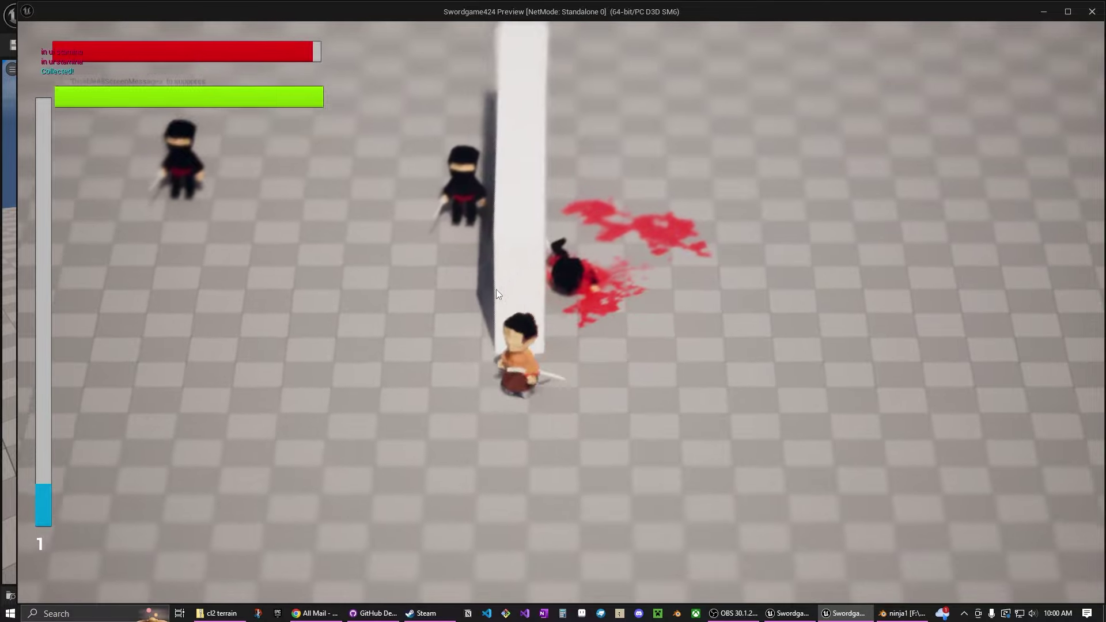
{"action": "key", "text": "w"}
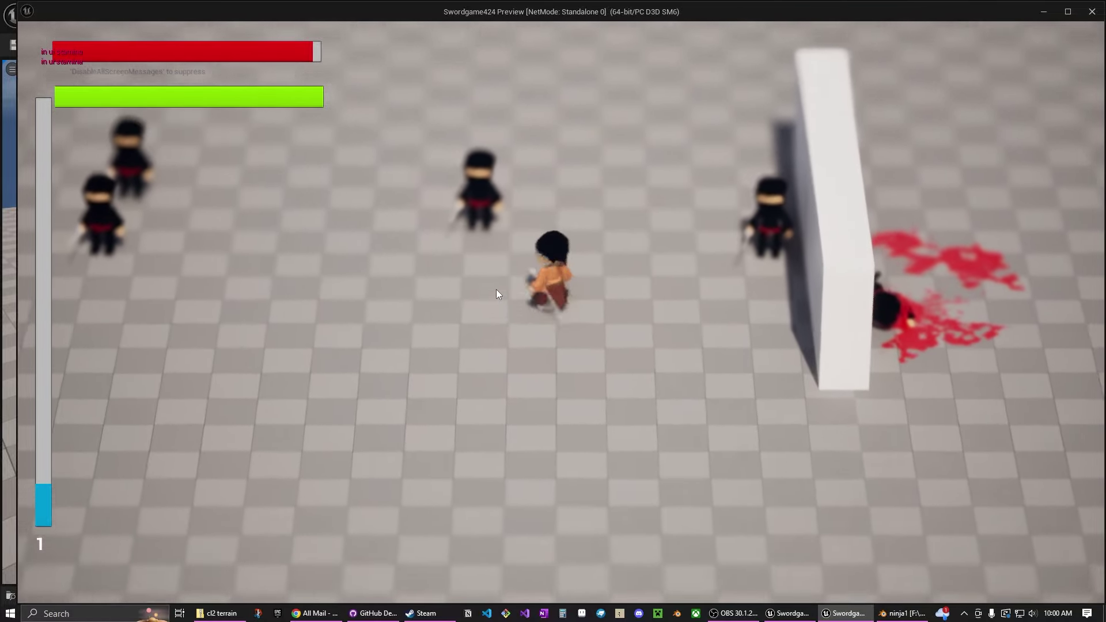
{"action": "key", "text": "a"}
{"action": "key", "text": "d"}
{"action": "key", "text": "w"}
{"action": "key", "text": "a"}
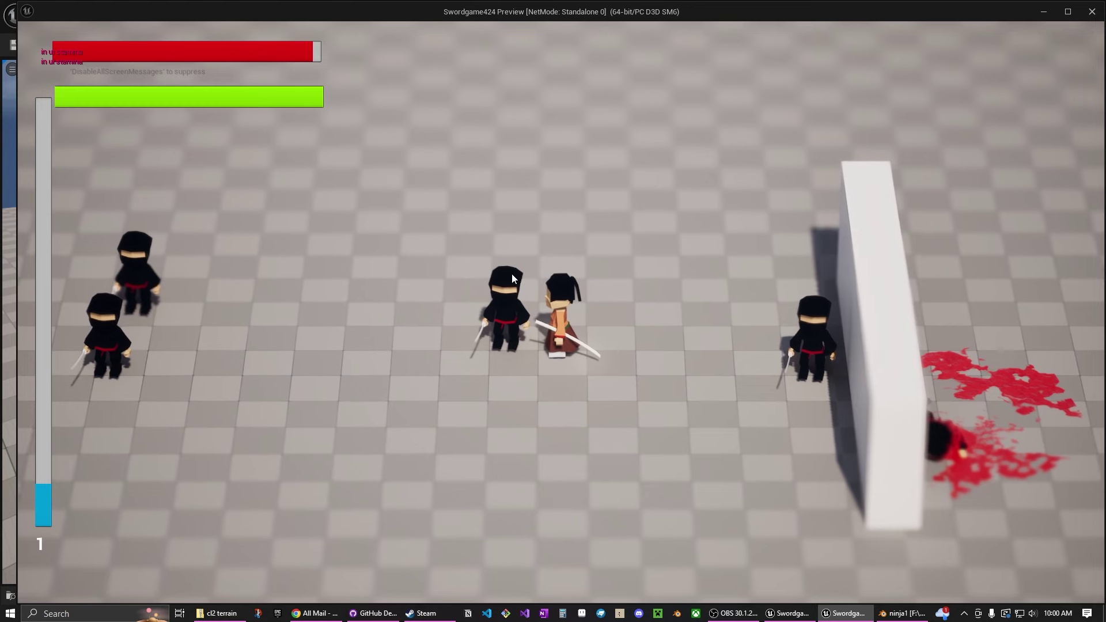
{"action": "left_click", "coordinate": [507, 334]}
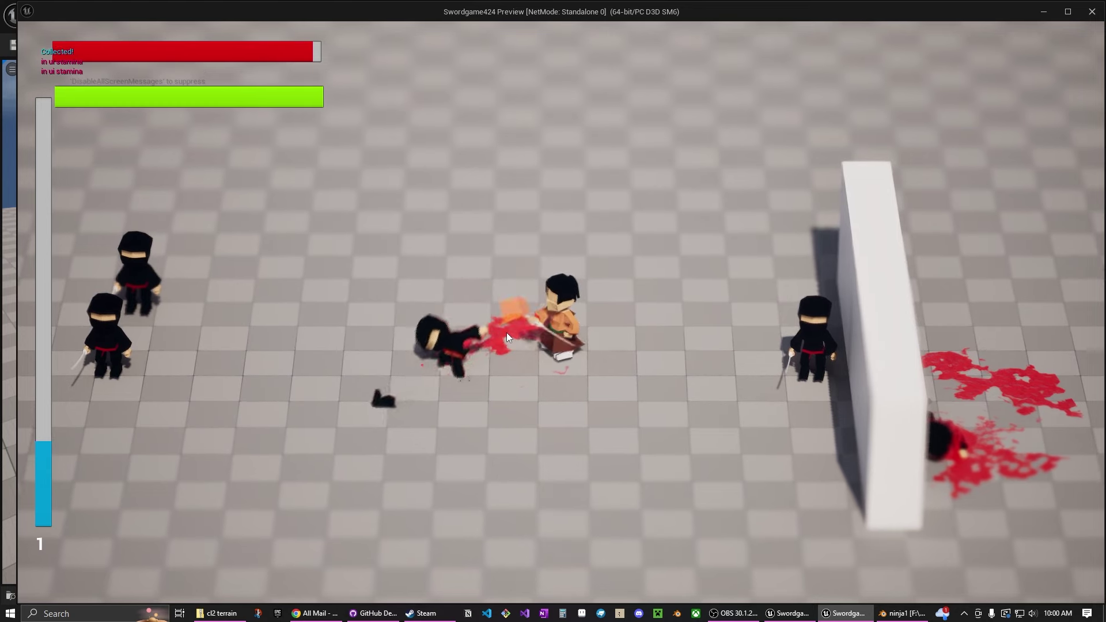
Run back towards the wall, swinging the sword, and attack the ninja standing against its far side.
{"action": "key", "text": "s"}
{"action": "key", "text": "d"}
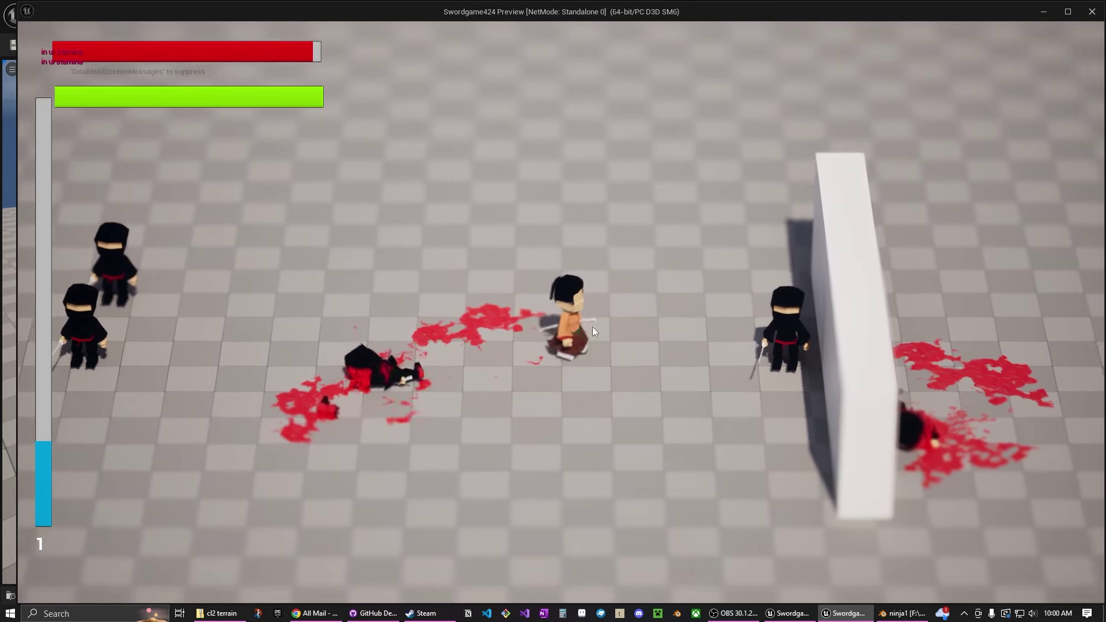
{"action": "left_click", "coordinate": [745, 327]}
{"action": "key", "text": "d"}
{"action": "left_click", "coordinate": [714, 341]}
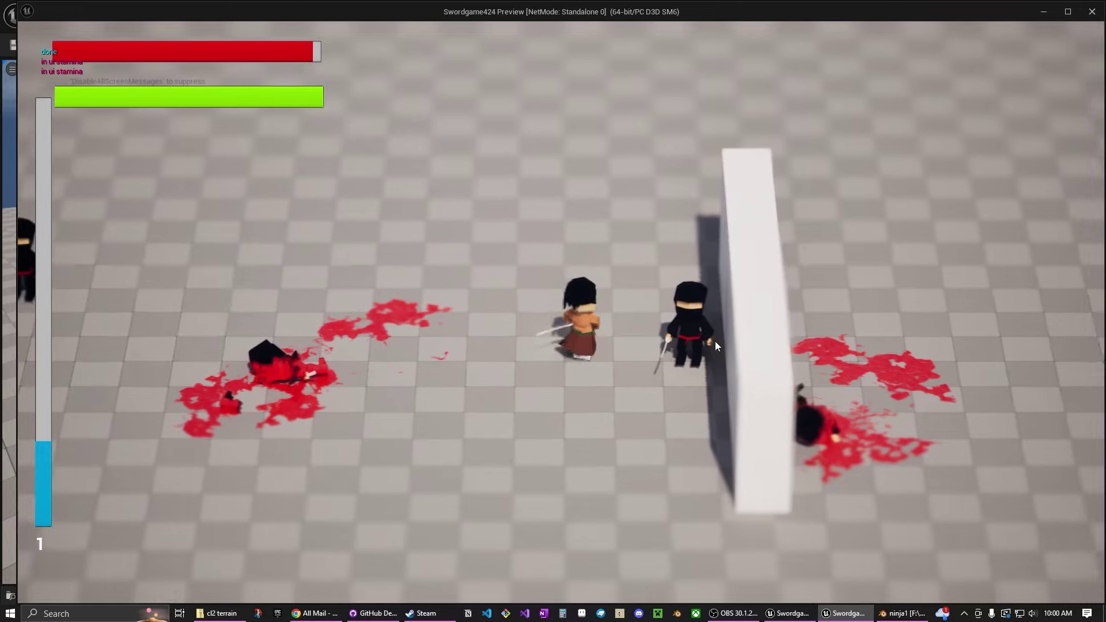
{"action": "left_click", "coordinate": [617, 339]}
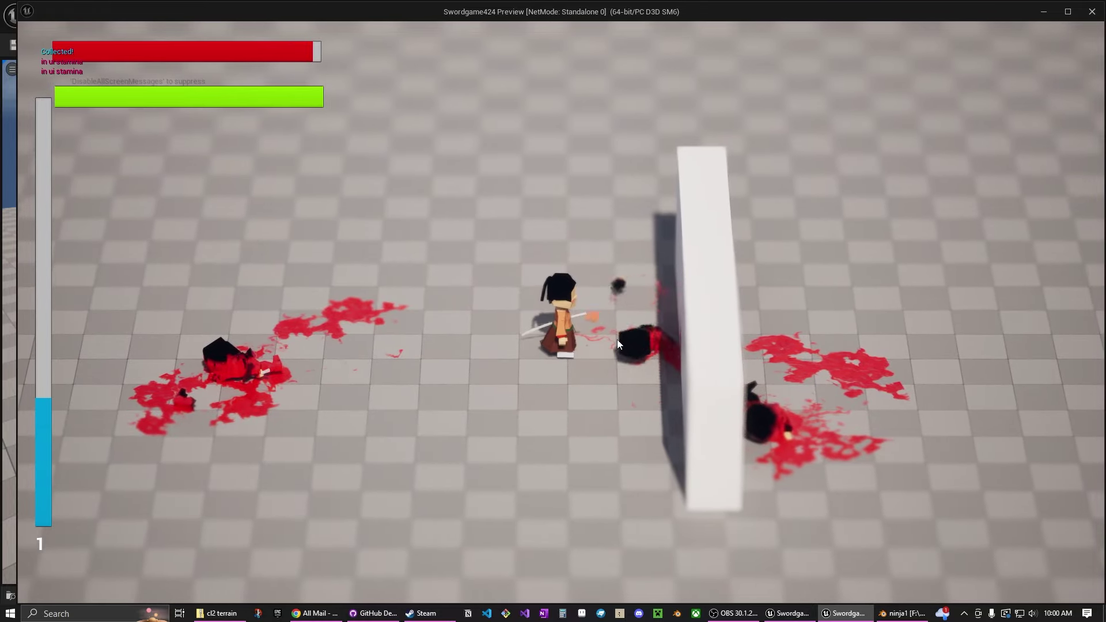
Step away from the wall and test repeated sword swings with the samurai standing still.
{"action": "key", "text": "a"}
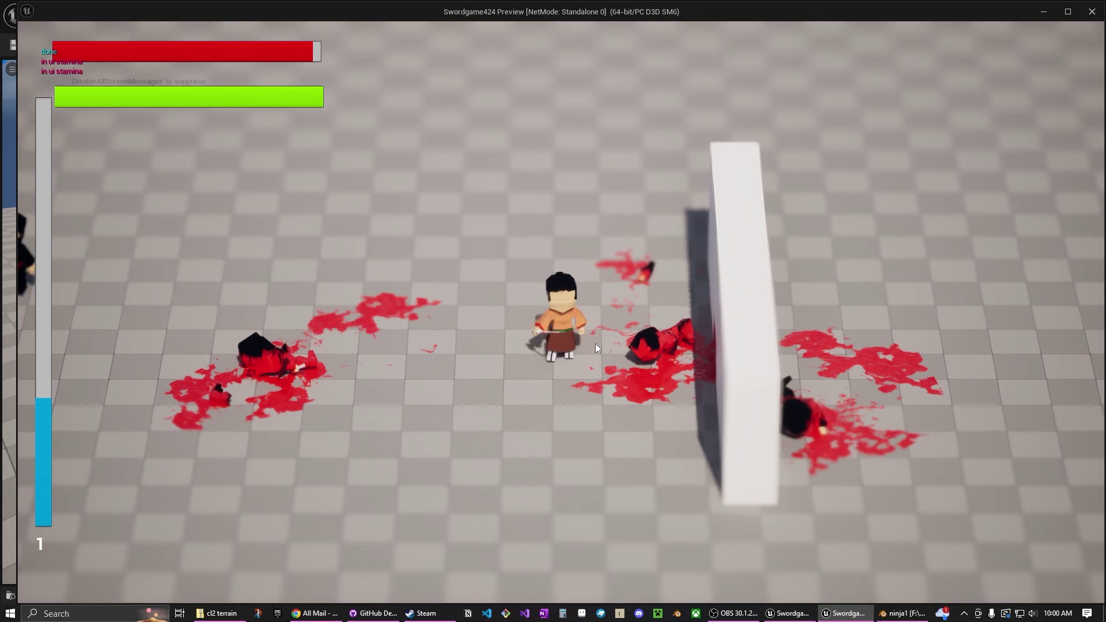
{"action": "left_click", "coordinate": [596, 343]}
{"action": "left_click", "coordinate": [596, 344]}
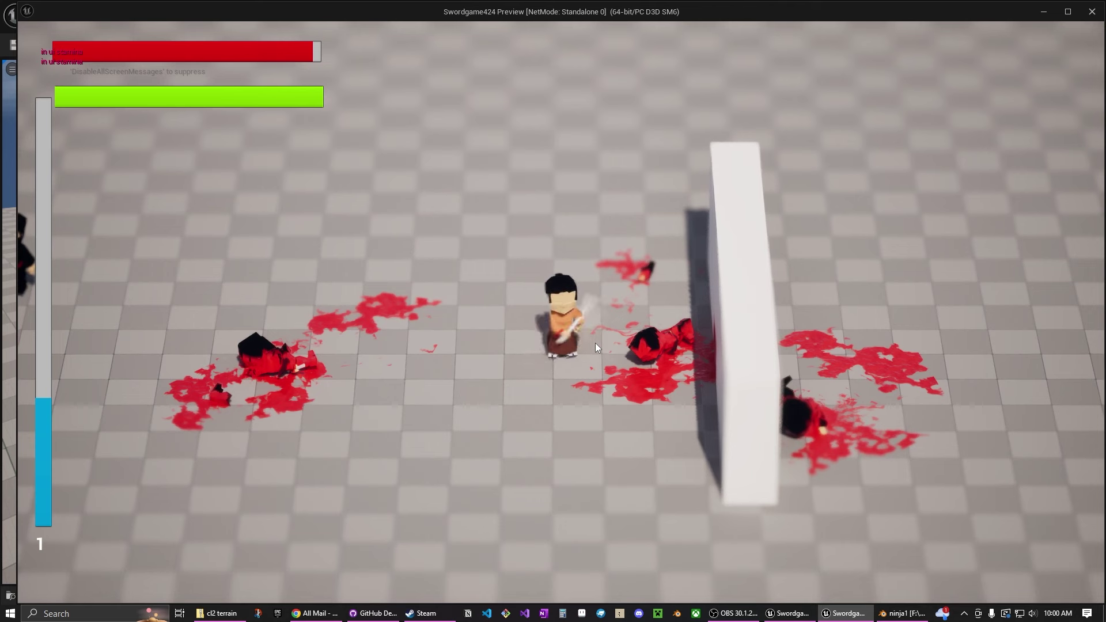
{"action": "left_click", "coordinate": [596, 342]}
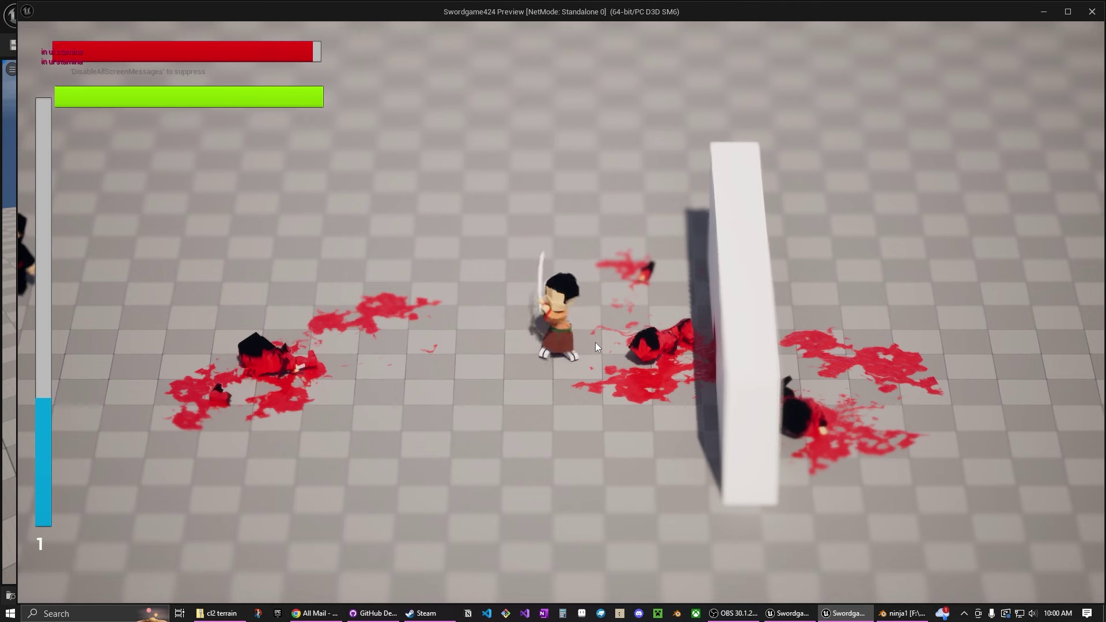
End the play test and close the Message Log.
{"action": "left_click", "coordinate": [1092, 12]}
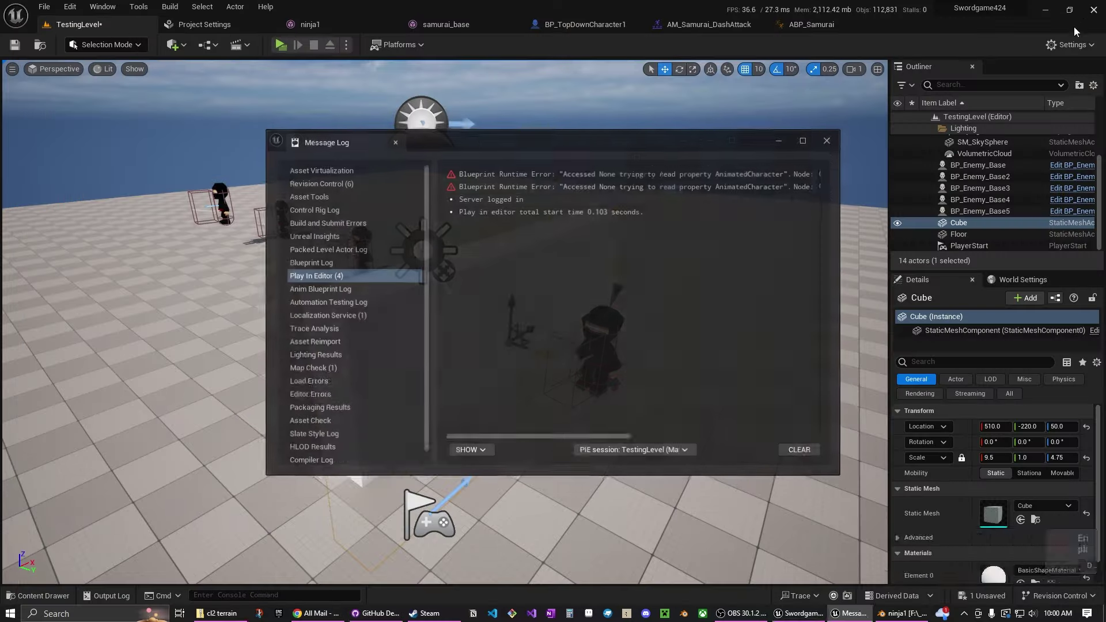
{"action": "left_click", "coordinate": [828, 141]}
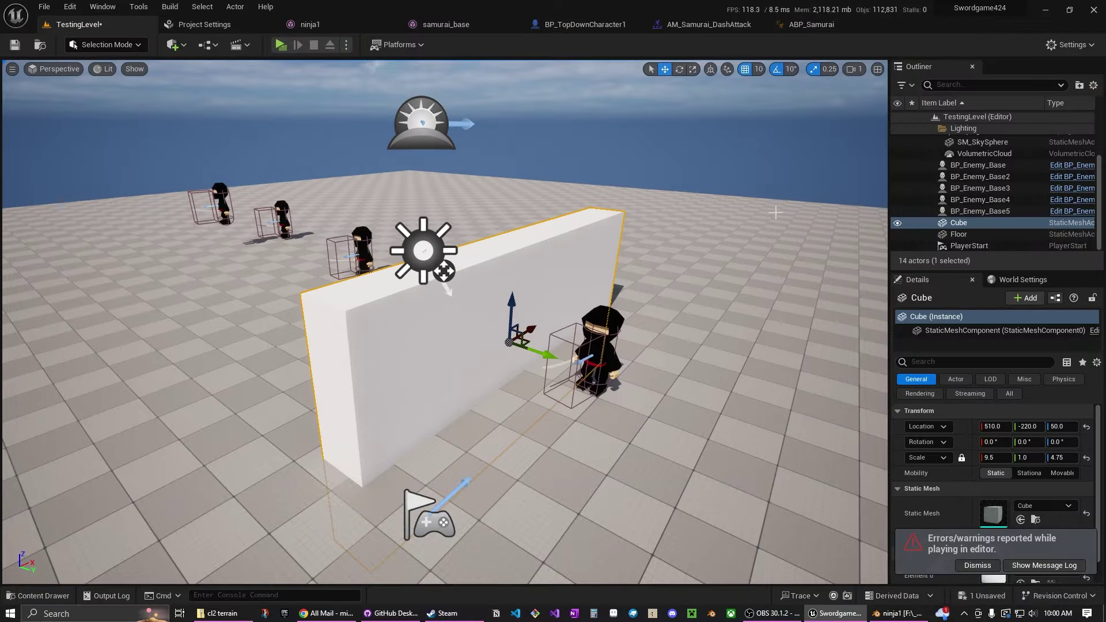
{"action": "scroll", "coordinate": [388, 283], "scroll_direction": "down", "scroll_amount": 3}
{"action": "scroll", "coordinate": [388, 282], "scroll_direction": "up", "scroll_amount": 3}
{"action": "middle_click_drag", "start_coordinate": [355, 293], "coordinate": [431, 292]}
{"action": "right_click_drag", "start_coordinate": [431, 291], "coordinate": [454, 233]}
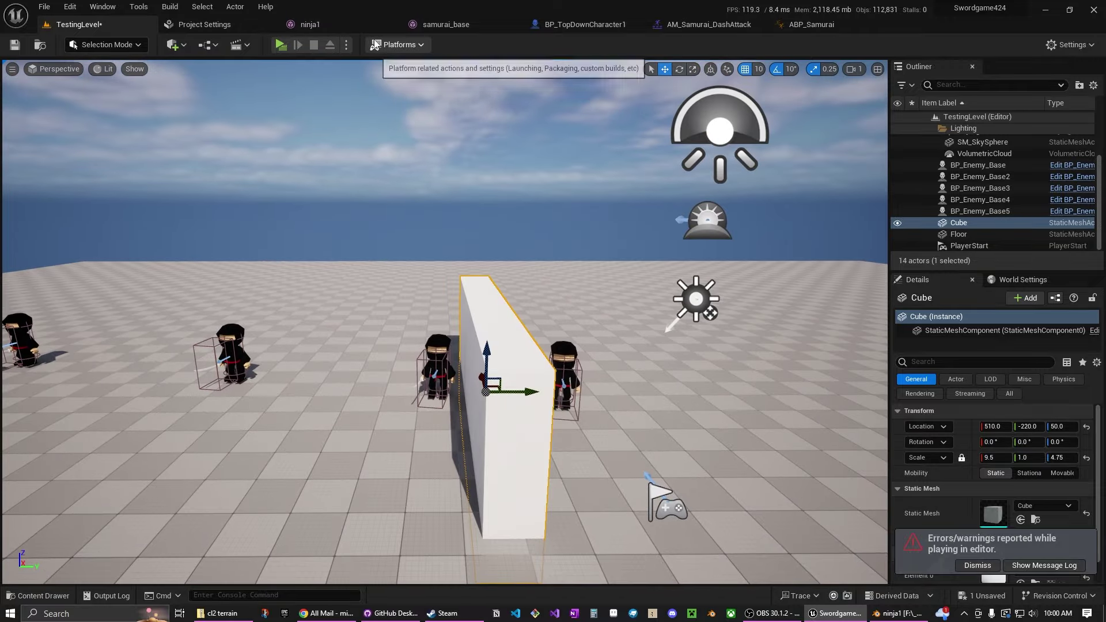
Open the samurai_base mesh and examine the preview hat on the samurai's head up close.
{"action": "left_click", "coordinate": [582, 24]}
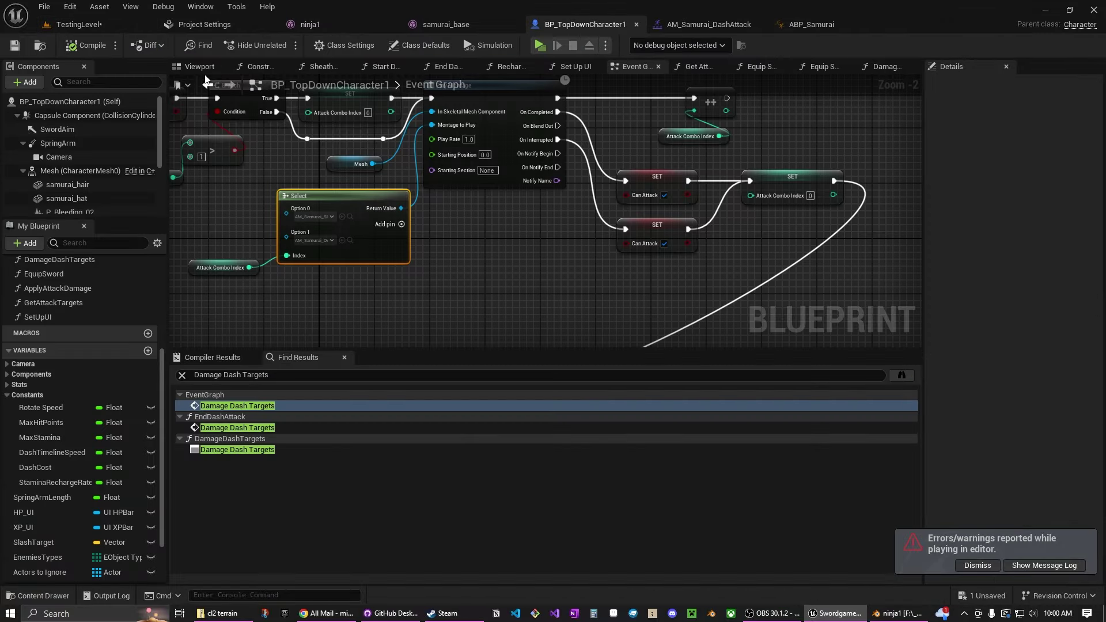
{"action": "left_click", "coordinate": [429, 26]}
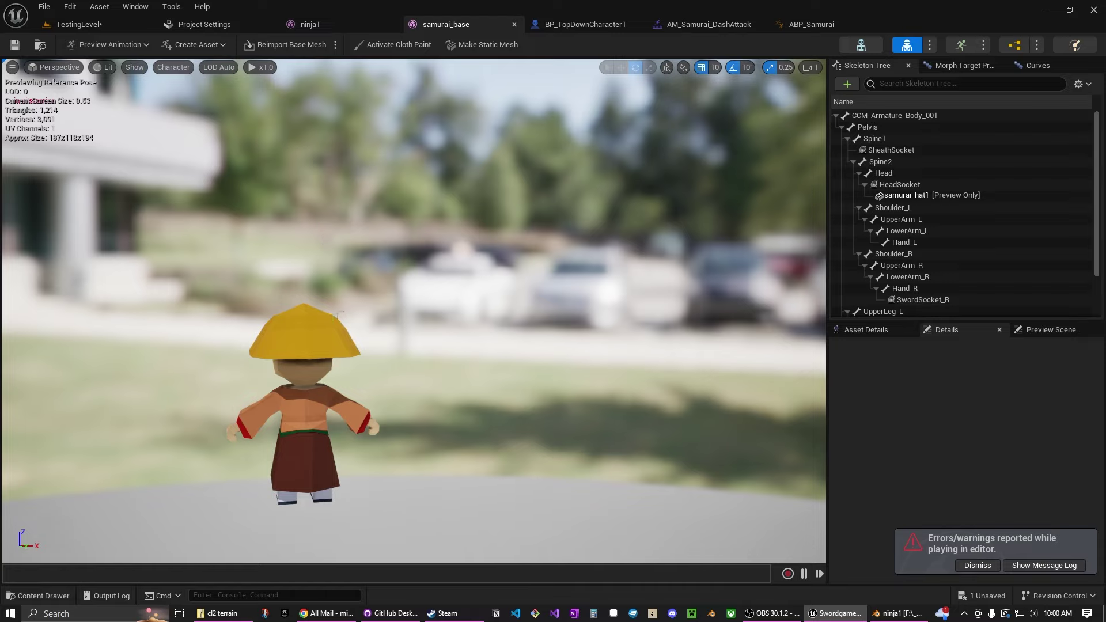
{"action": "middle_click_drag", "start_coordinate": [338, 312], "coordinate": [538, 336]}
{"action": "scroll", "coordinate": [464, 275], "scroll_direction": "up", "scroll_amount": 3}
{"action": "key", "text": "a"}
{"action": "right_click_drag", "start_coordinate": [464, 275], "coordinate": [593, 288]}
{"action": "scroll", "coordinate": [425, 319], "scroll_direction": "up", "scroll_amount": 2}
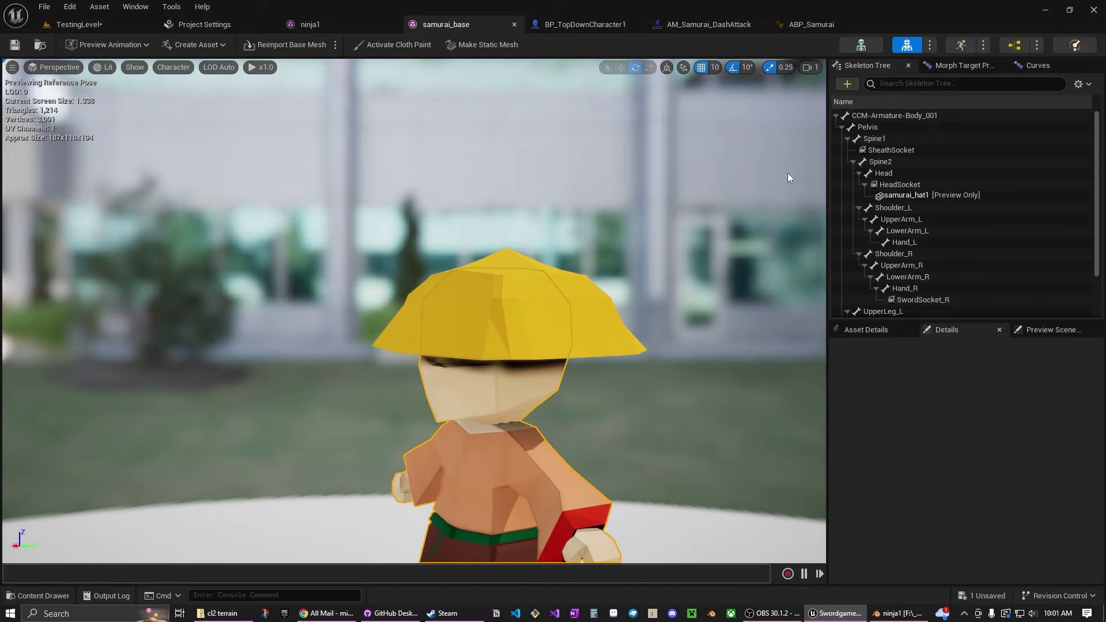
Remove all attached preview assets, including samurai_hat1, from the samurai_base skeleton.
{"action": "left_click", "coordinate": [912, 196]}
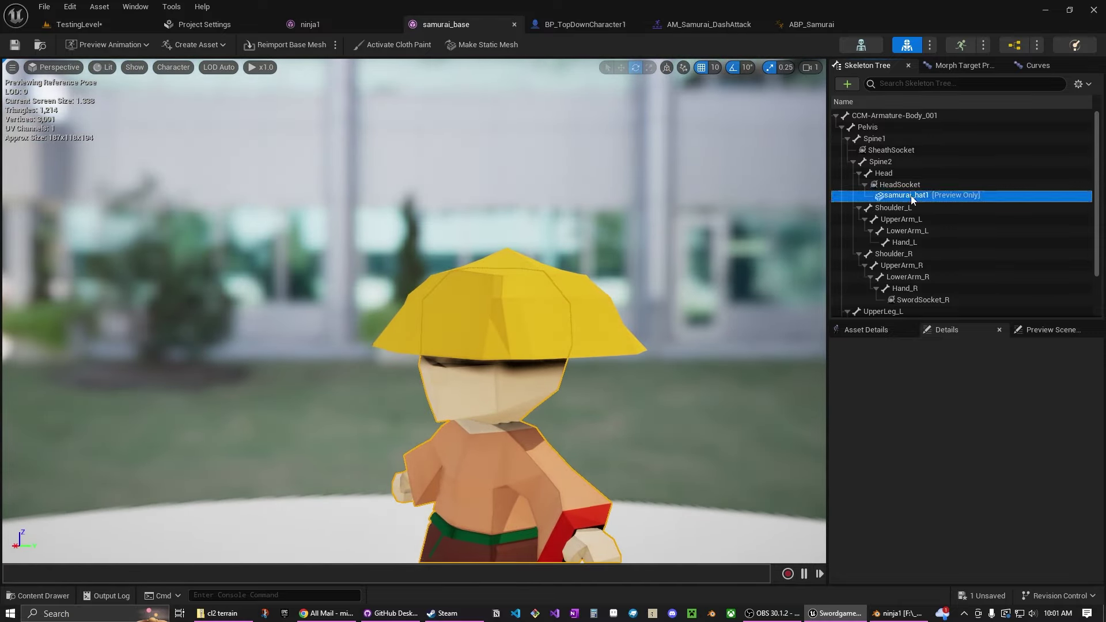
{"action": "left_click", "coordinate": [894, 121]}
{"action": "right_click", "coordinate": [892, 116]}
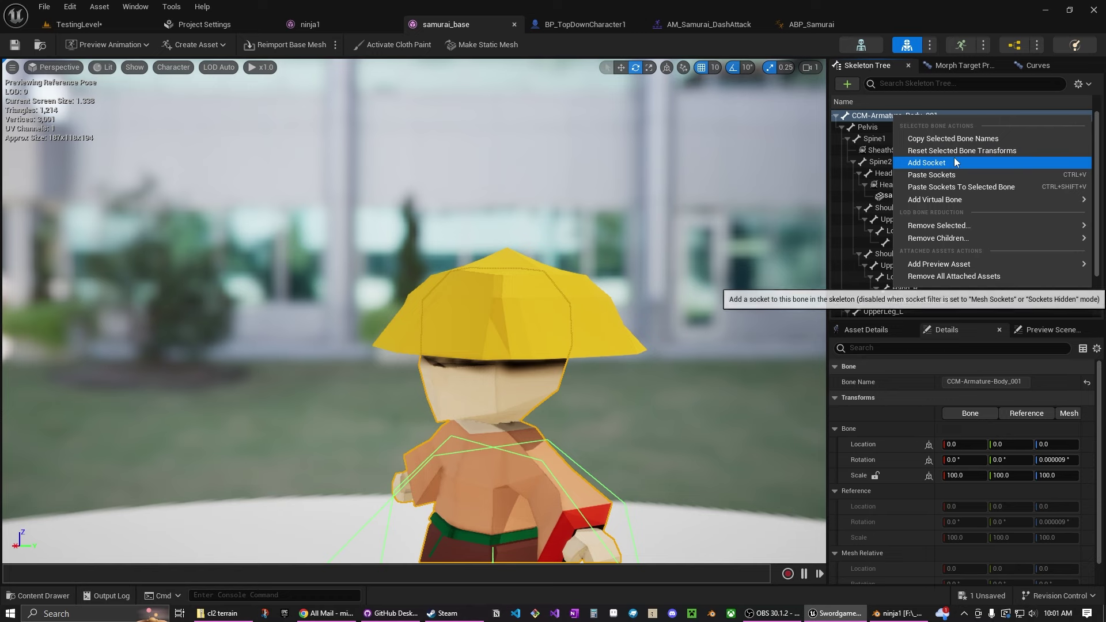
{"action": "left_click", "coordinate": [962, 275]}
Examine the bare-headed samurai_base mesh from several angles and distances.
{"action": "scroll", "coordinate": [659, 255], "scroll_direction": "down", "scroll_amount": 5}
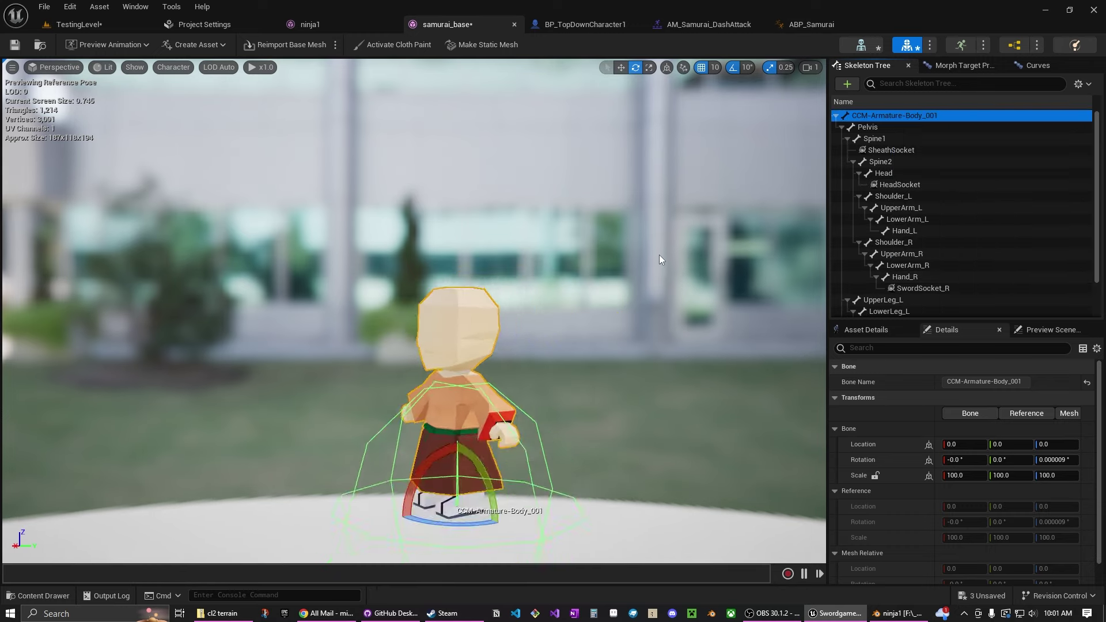
{"action": "scroll", "coordinate": [646, 265], "scroll_direction": "up", "scroll_amount": 4}
{"action": "middle_click_drag", "start_coordinate": [634, 274], "coordinate": [617, 345]}
{"action": "mouse_move", "coordinate": [617, 260]}
{"action": "right_mouse_down"}
{"action": "mouse_move", "coordinate": [604, 239]}
{"action": "mouse_move", "coordinate": [604, 287]}
{"action": "mouse_move", "coordinate": [607, 271]}
{"action": "right_mouse_up"}
{"action": "scroll", "coordinate": [615, 248], "scroll_direction": "down", "scroll_amount": 5}
{"action": "scroll", "coordinate": [617, 245], "scroll_direction": "up", "scroll_amount": 5}
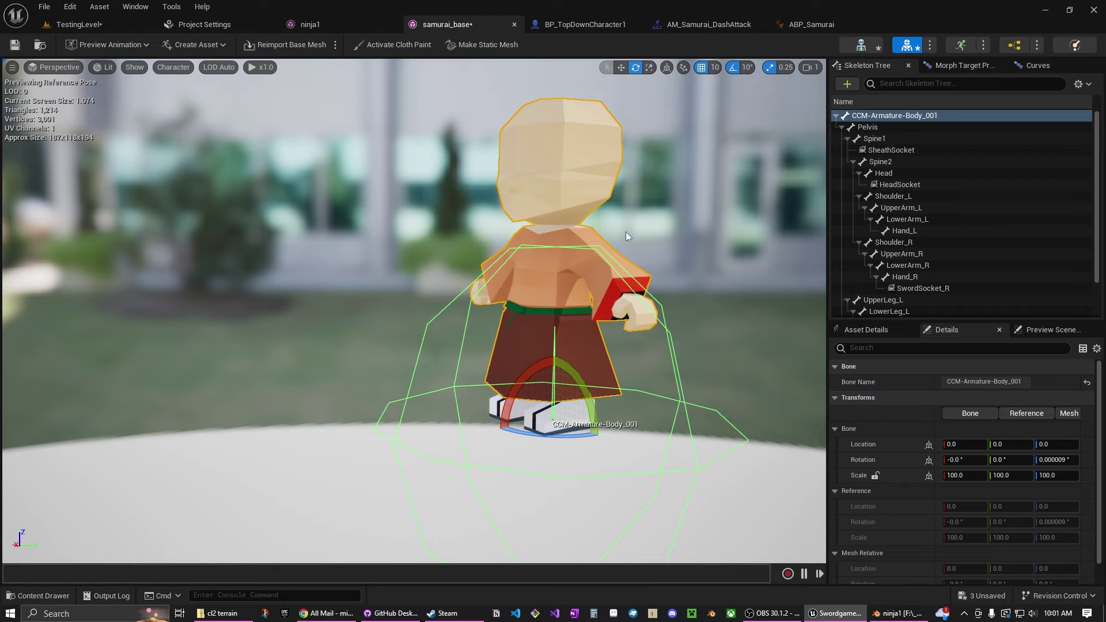
{"action": "right_click_drag", "start_coordinate": [623, 217], "coordinate": [605, 253]}
{"action": "scroll", "coordinate": [608, 225], "scroll_direction": "up", "scroll_amount": 5}
{"action": "scroll", "coordinate": [604, 232], "scroll_direction": "down", "scroll_amount": 4}
{"action": "scroll", "coordinate": [606, 235], "scroll_direction": "down", "scroll_amount": 2}
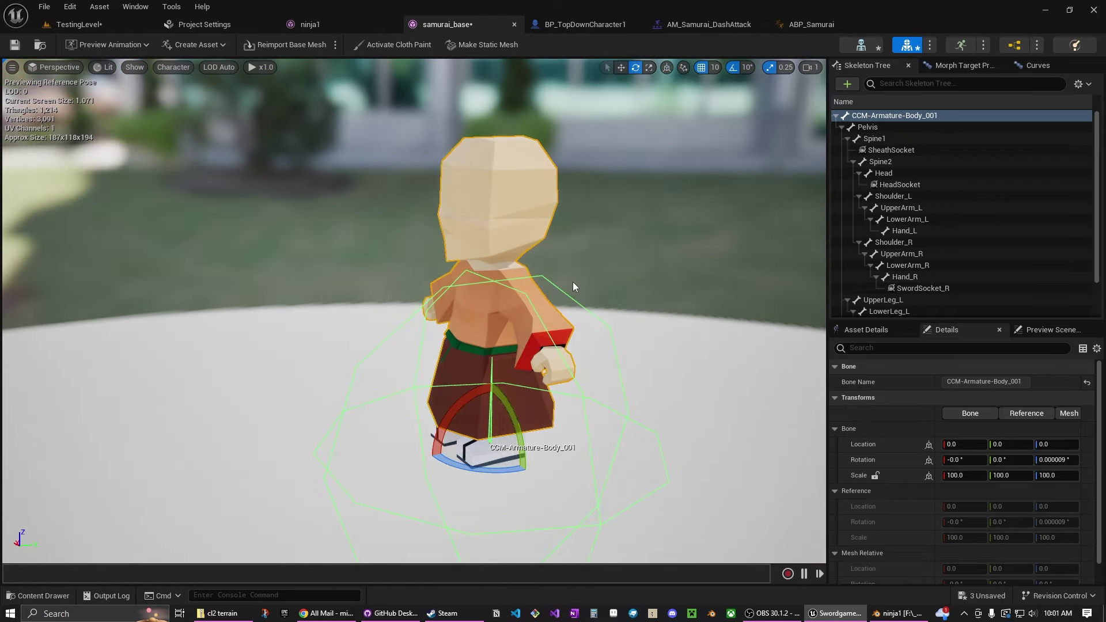
{"action": "mouse_move", "coordinate": [582, 265]}
{"action": "right_mouse_down"}
{"action": "mouse_move", "coordinate": [602, 257]}
{"action": "mouse_move", "coordinate": [564, 258]}
{"action": "right_mouse_up"}
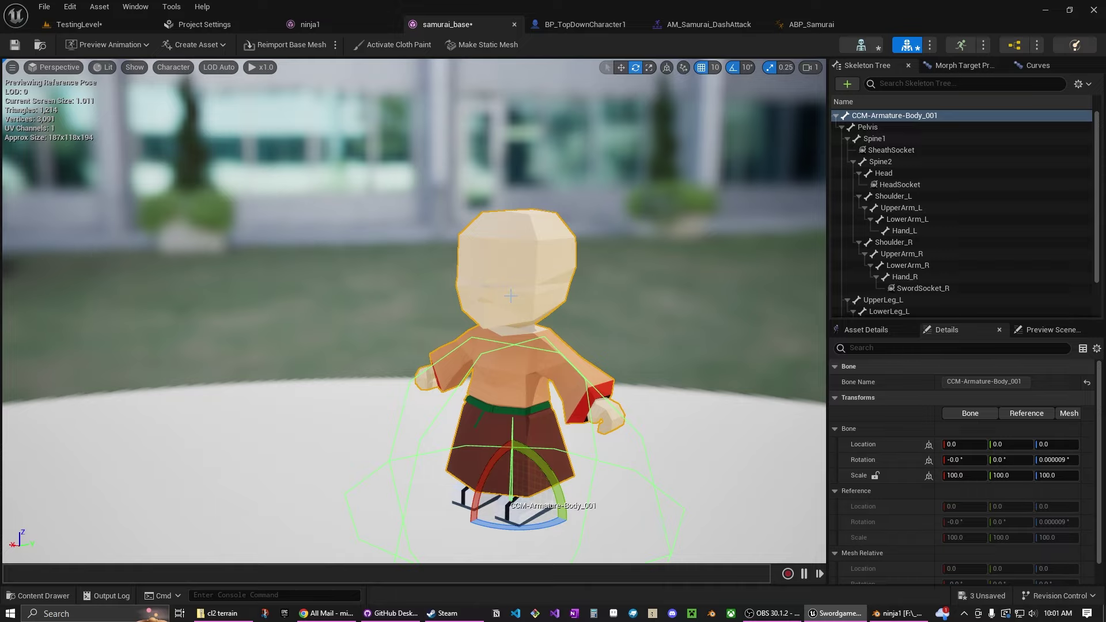
{"action": "scroll", "coordinate": [472, 274], "scroll_direction": "up", "scroll_amount": 1}
{"action": "scroll", "coordinate": [473, 274], "scroll_direction": "down", "scroll_amount": 1}
{"action": "scroll", "coordinate": [472, 275], "scroll_direction": "up", "scroll_amount": 1}
{"action": "key", "text": "d"}
{"action": "right_click_drag", "start_coordinate": [472, 275], "coordinate": [521, 276]}
{"action": "key", "text": "a"}
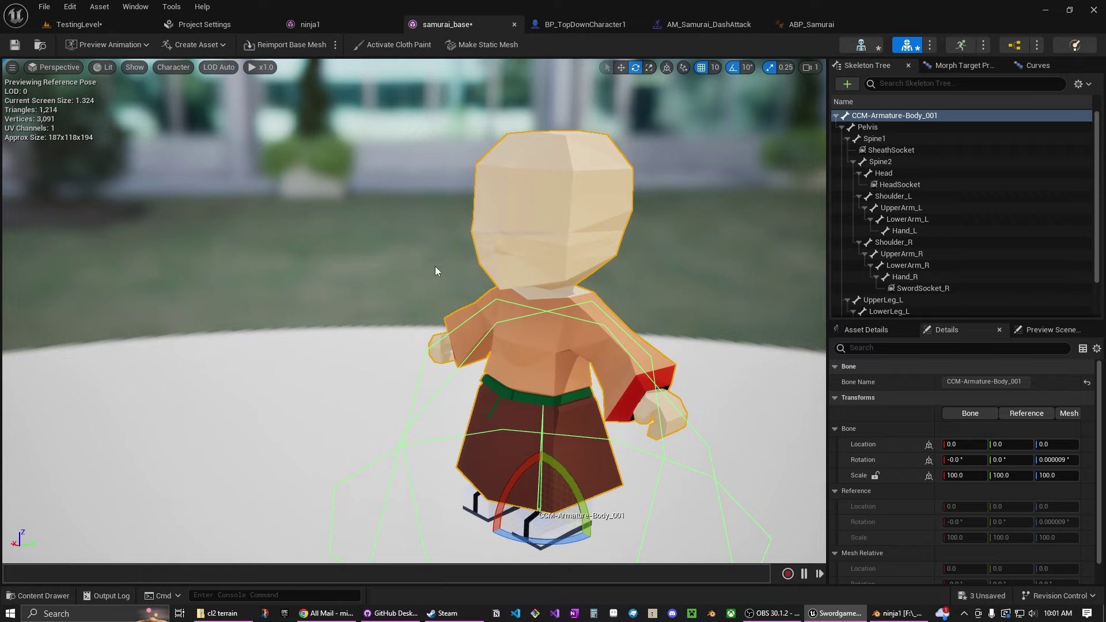
{"action": "right_click_drag", "start_coordinate": [417, 250], "coordinate": [345, 188]}
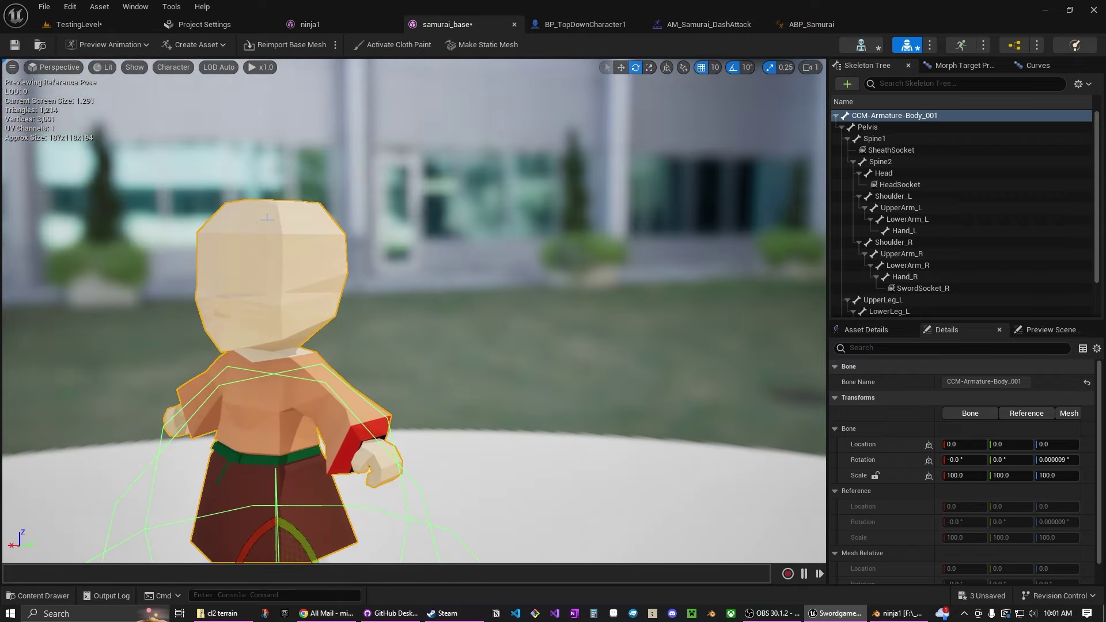
{"action": "right_click_drag", "start_coordinate": [264, 198], "coordinate": [300, 254]}
{"action": "right_click_drag", "start_coordinate": [461, 288], "coordinate": [320, 240]}
{"action": "key", "text": "w"}
{"action": "key", "text": "f"}
{"action": "key", "text": "s"}
{"action": "key", "text": "w"}
{"action": "key", "text": "d"}
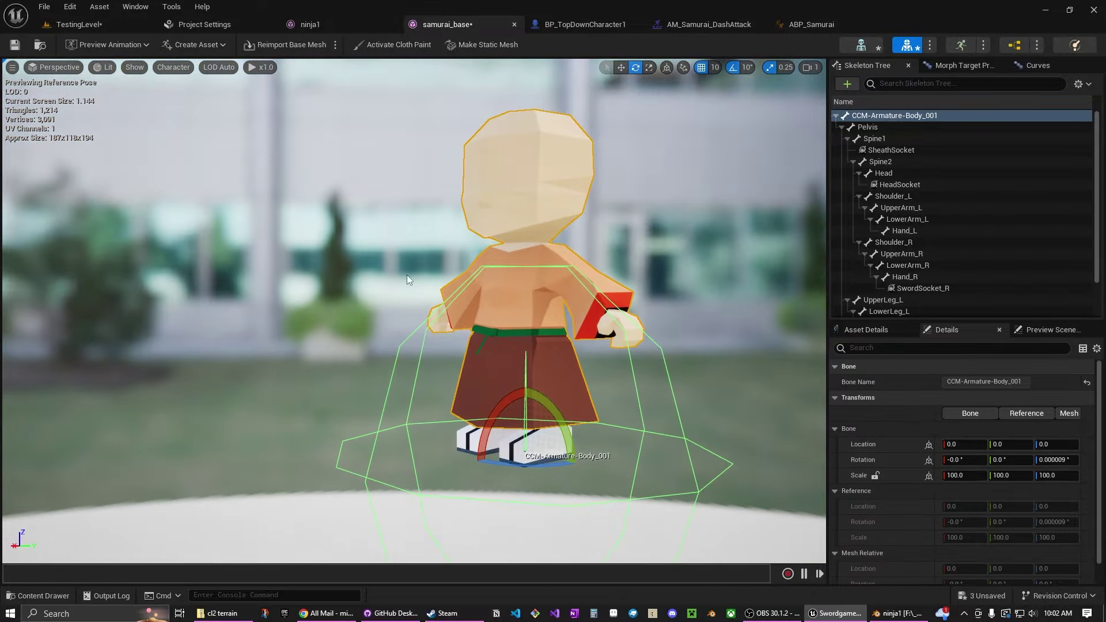
{"action": "key", "text": "a"}
{"action": "right_click_drag", "start_coordinate": [560, 383], "coordinate": [619, 371]}
{"action": "key", "text": "w"}
{"action": "key", "text": "a"}
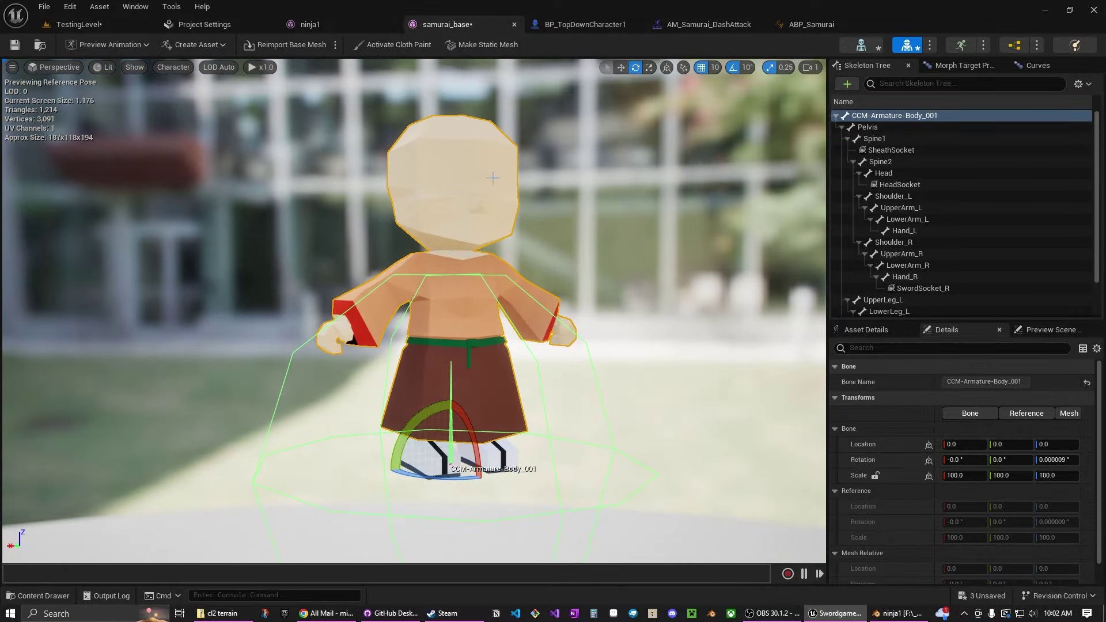
{"action": "mouse_move", "coordinate": [489, 200]}
{"action": "right_mouse_down"}
{"action": "mouse_move", "coordinate": [501, 171]}
{"action": "mouse_move", "coordinate": [469, 148]}
{"action": "mouse_move", "coordinate": [475, 231]}
{"action": "mouse_move", "coordinate": [486, 199]}
{"action": "mouse_move", "coordinate": [496, 218]}
{"action": "right_mouse_up"}
{"action": "key", "text": "w"}
{"action": "key", "text": "s"}
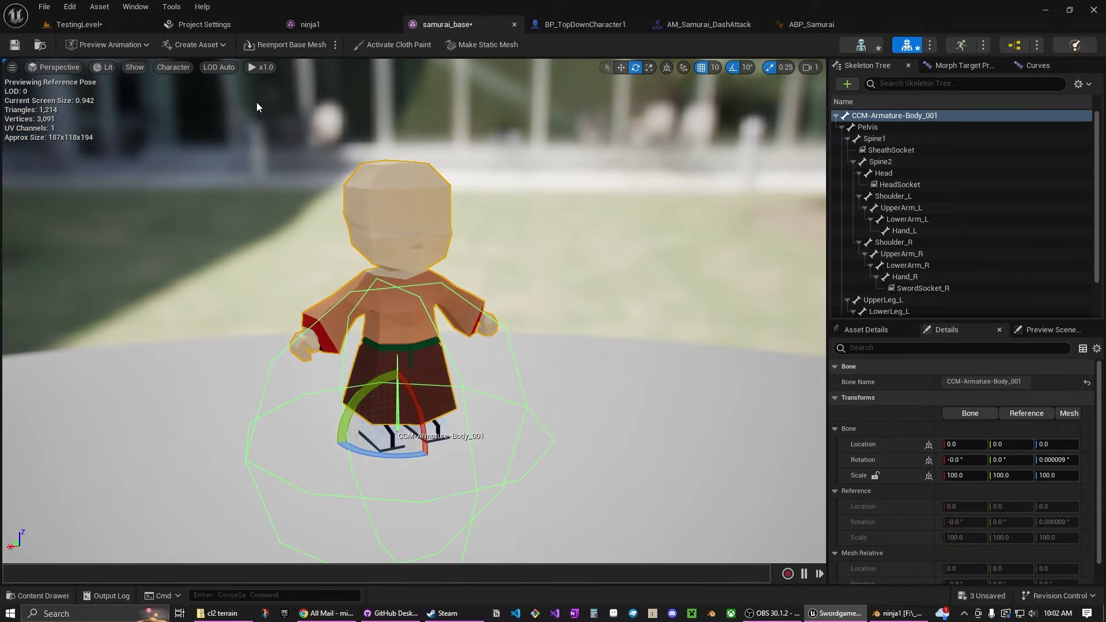
Play-test TestingLevel, moving the samurai away from the wall and swinging the sword, and end the test.
{"action": "left_click", "coordinate": [88, 25]}
{"action": "left_click", "coordinate": [288, 48]}
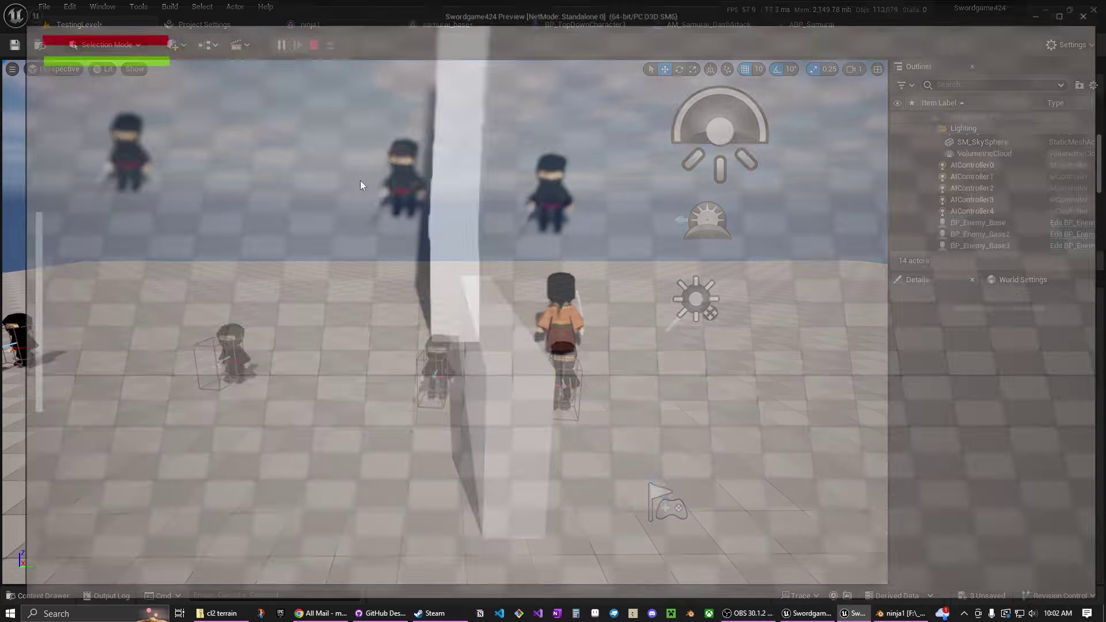
{"action": "key", "text": "s"}
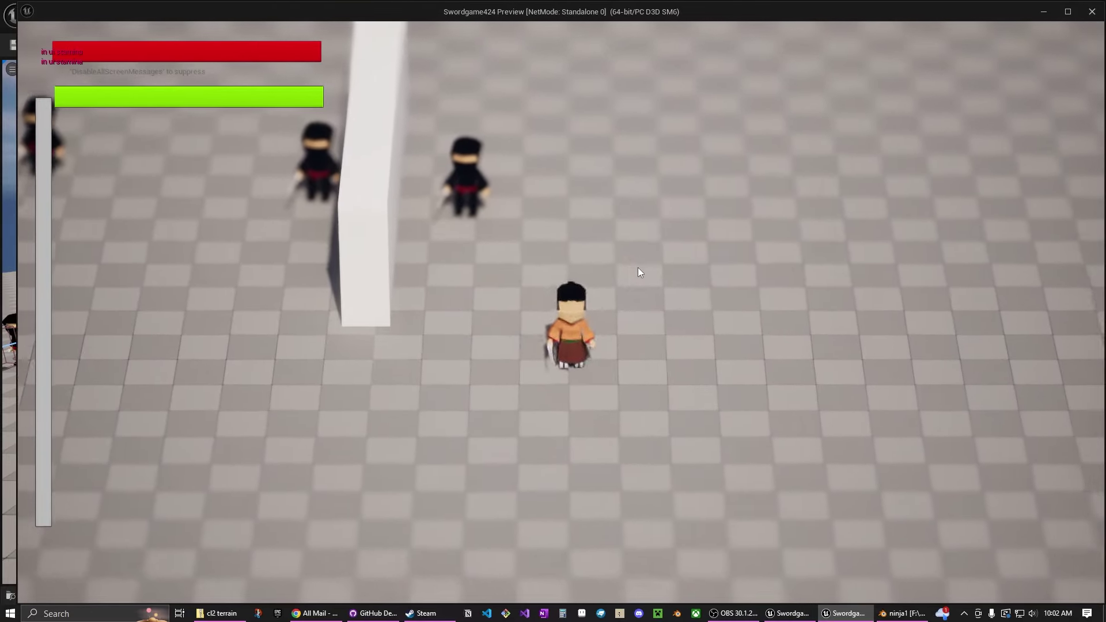
{"action": "key", "text": "a"}
{"action": "left_click", "coordinate": [615, 277]}
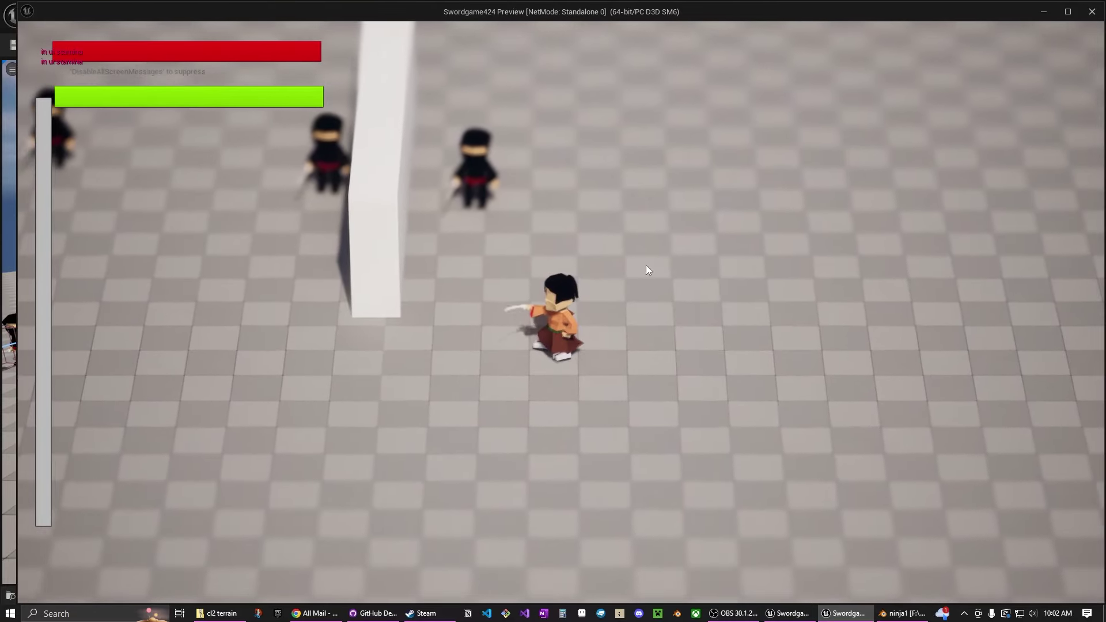
{"action": "left_click", "coordinate": [1093, 13]}
{"action": "left_click", "coordinate": [826, 140]}
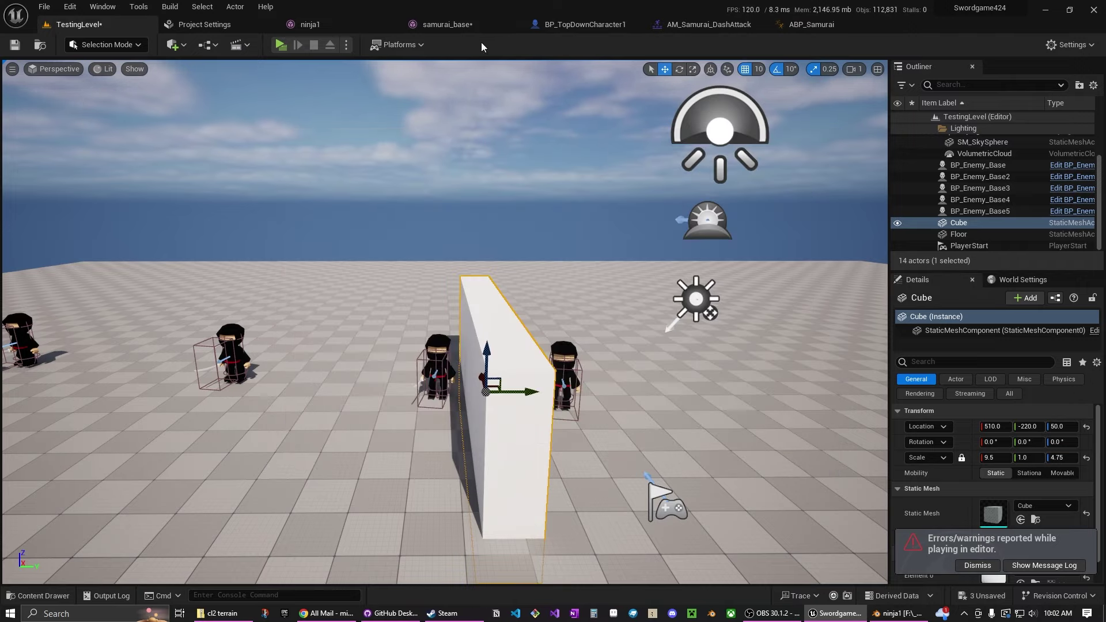
Open BP_TopDownCharacter1 and turn off the Visible property of the samurai_hair component.
{"action": "left_click", "coordinate": [587, 24]}
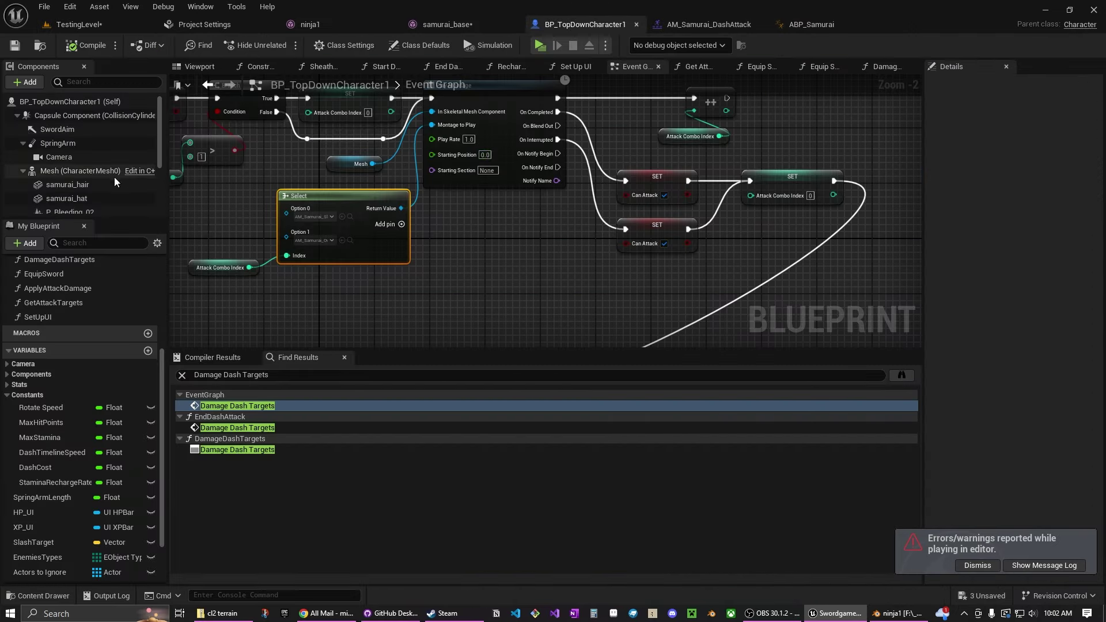
{"action": "left_click", "coordinate": [95, 187]}
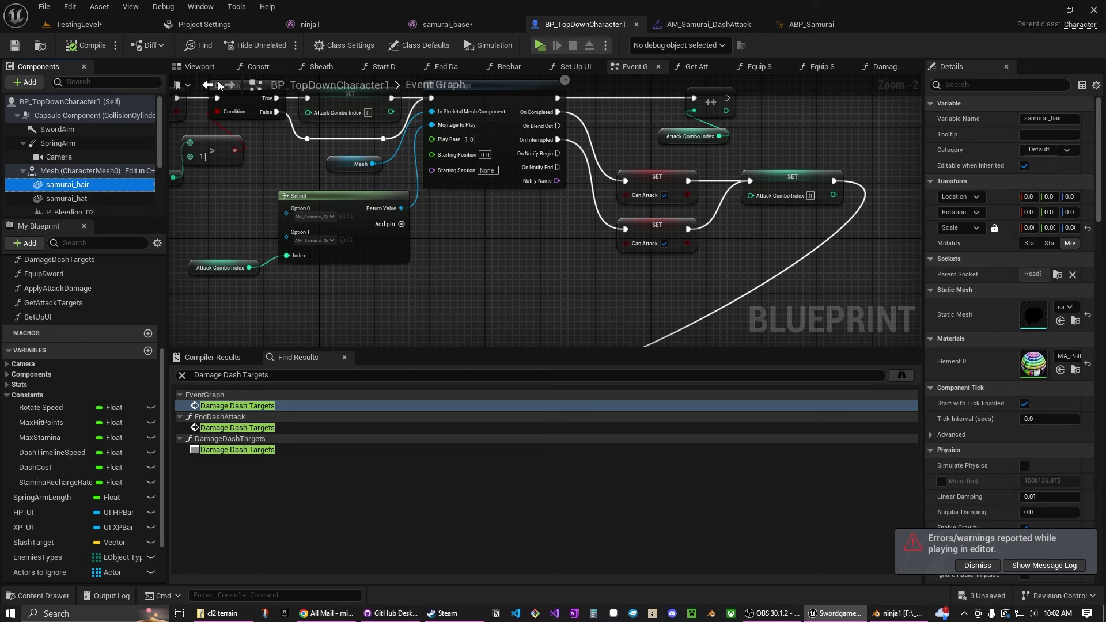
{"action": "left_click", "coordinate": [199, 67]}
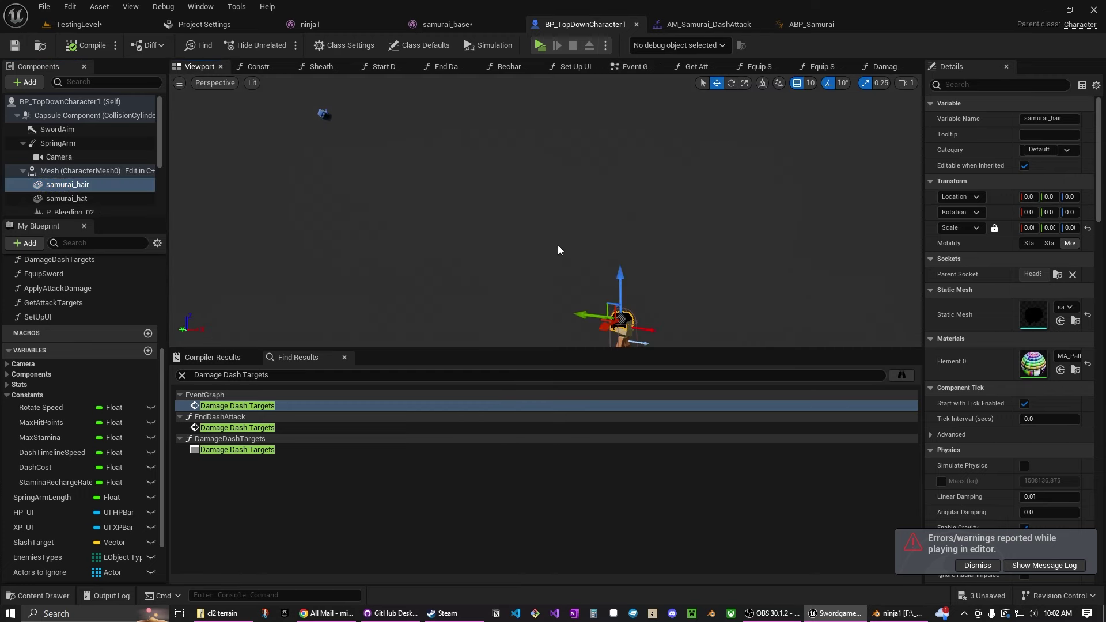
{"action": "right_click_drag", "start_coordinate": [645, 251], "coordinate": [449, 242]}
{"action": "key", "text": "w"}
{"action": "key", "text": "d"}
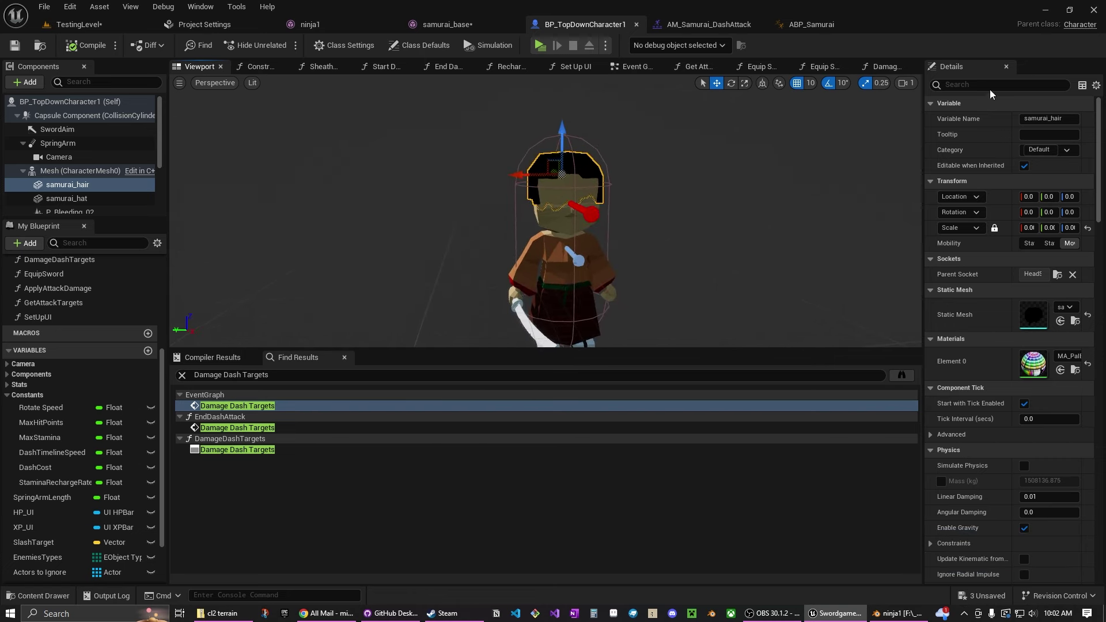
{"action": "type", "text": "vis"}
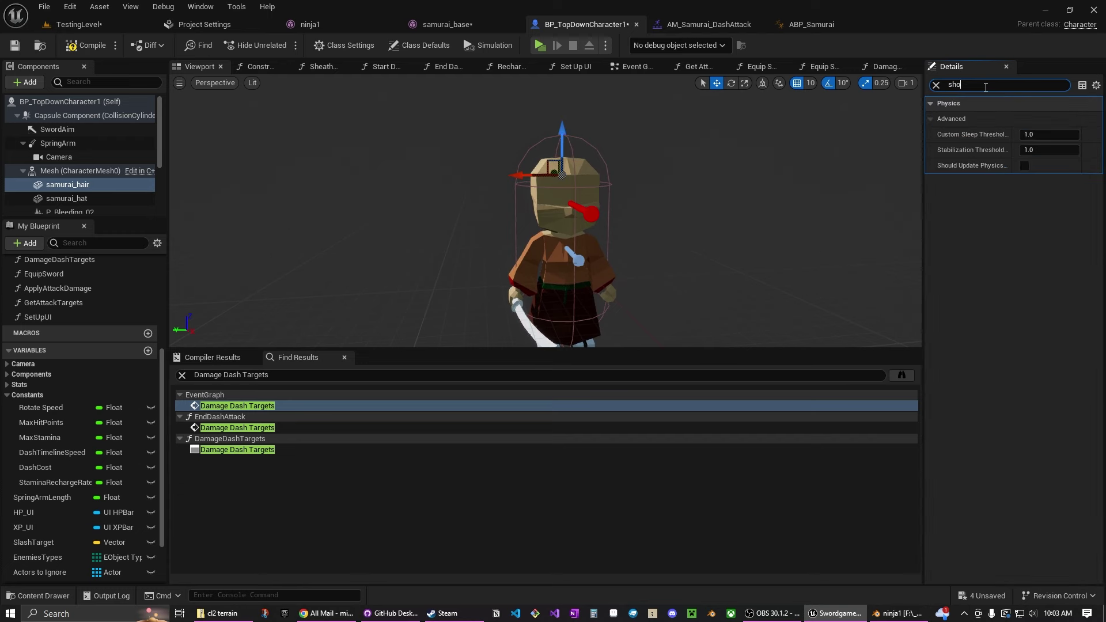
Look through the samurai_hair component's properties for the visibility options, filtering them by "rendering".
{"action": "key", "text": "BackSpace"}
{"action": "key", "text": "BackSpace"}
{"action": "key", "text": "BackSpace"}
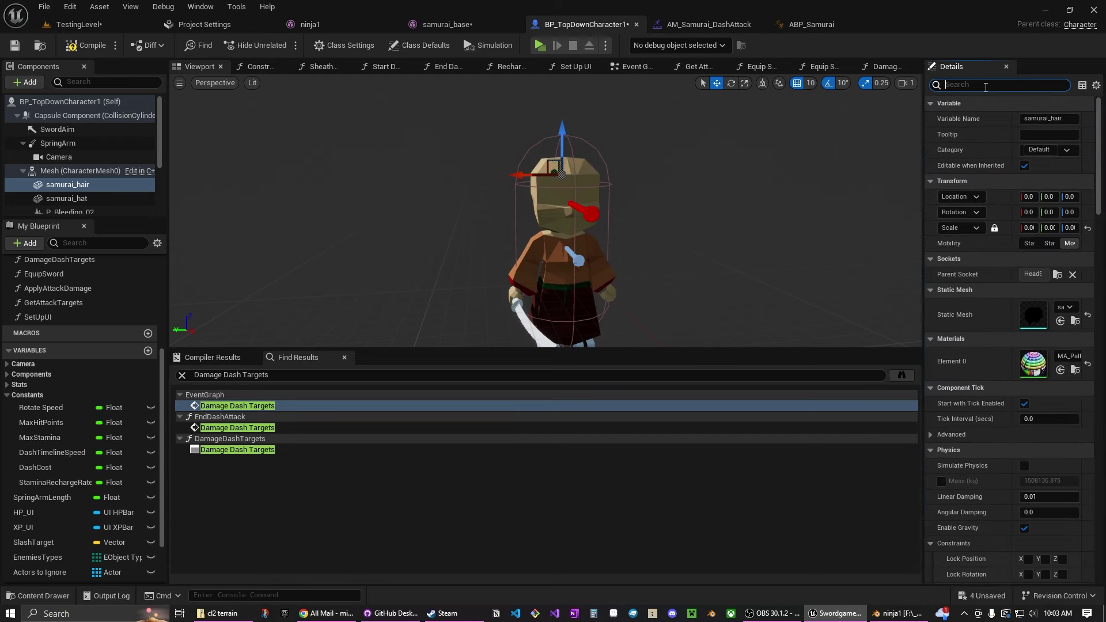
{"action": "scroll", "coordinate": [1013, 215], "scroll_direction": "down", "scroll_amount": 8}
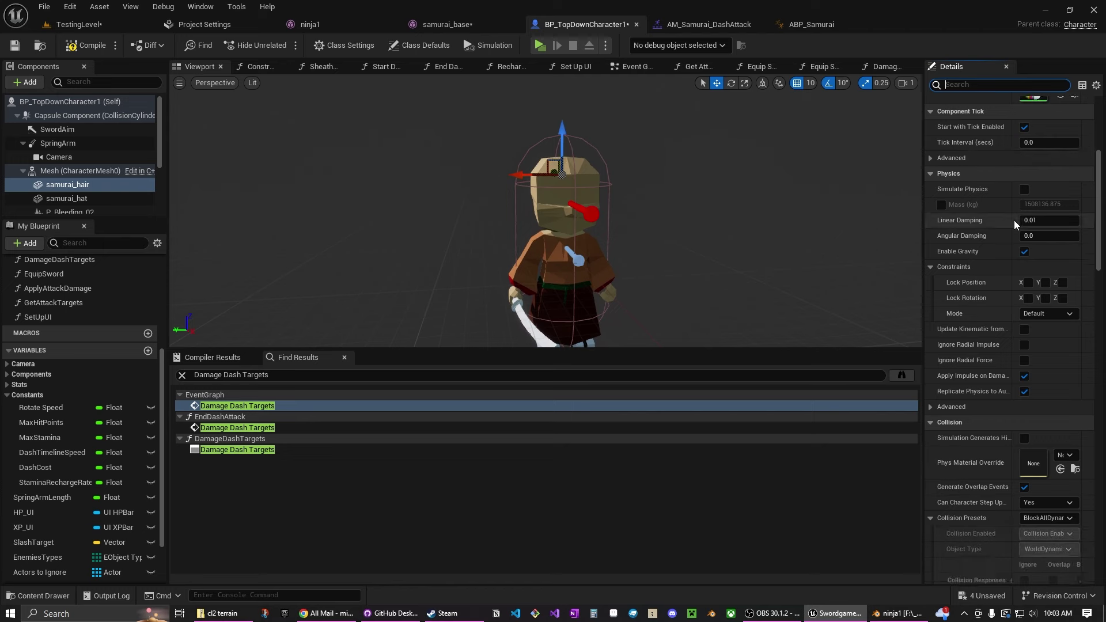
{"action": "scroll", "coordinate": [1027, 244], "scroll_direction": "down", "scroll_amount": 10}
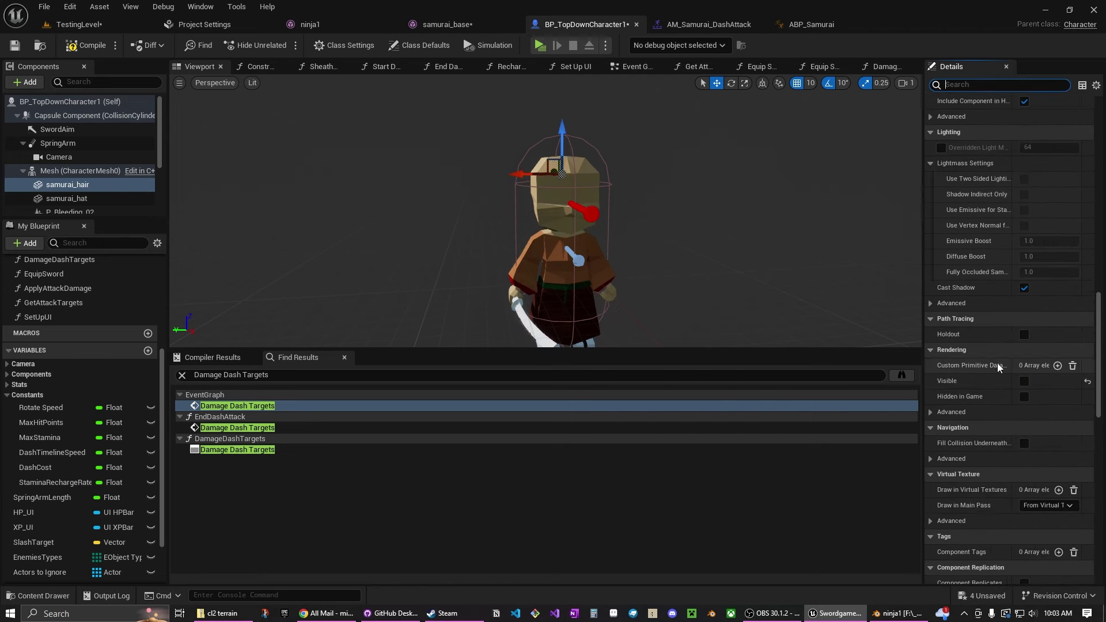
{"action": "scroll", "coordinate": [960, 389], "scroll_direction": "down", "scroll_amount": 3}
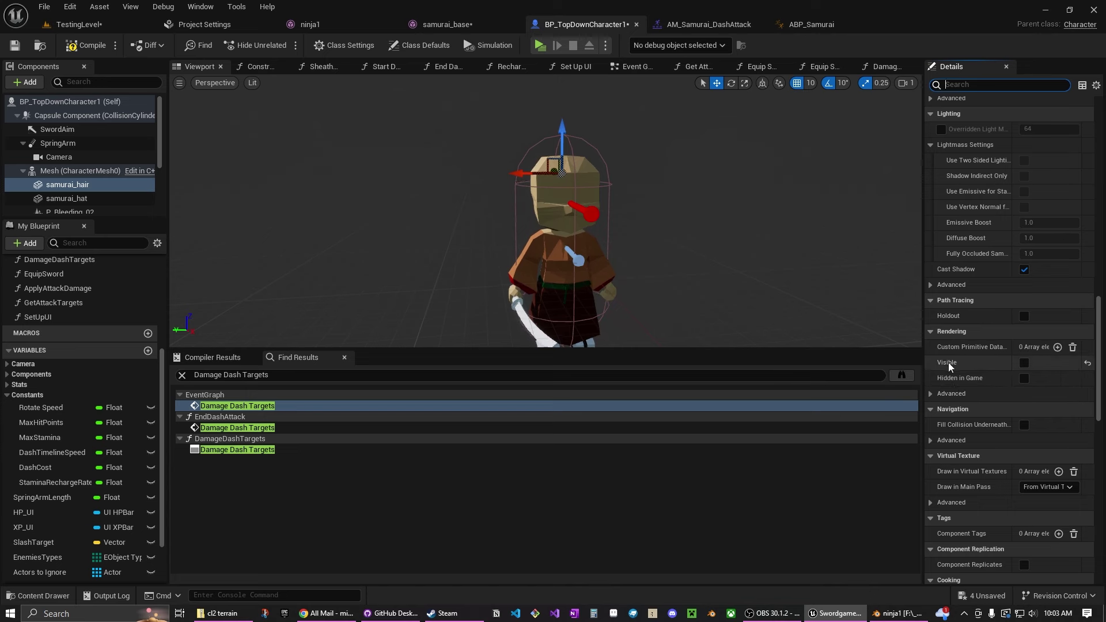
{"action": "left_click", "coordinate": [989, 85]}
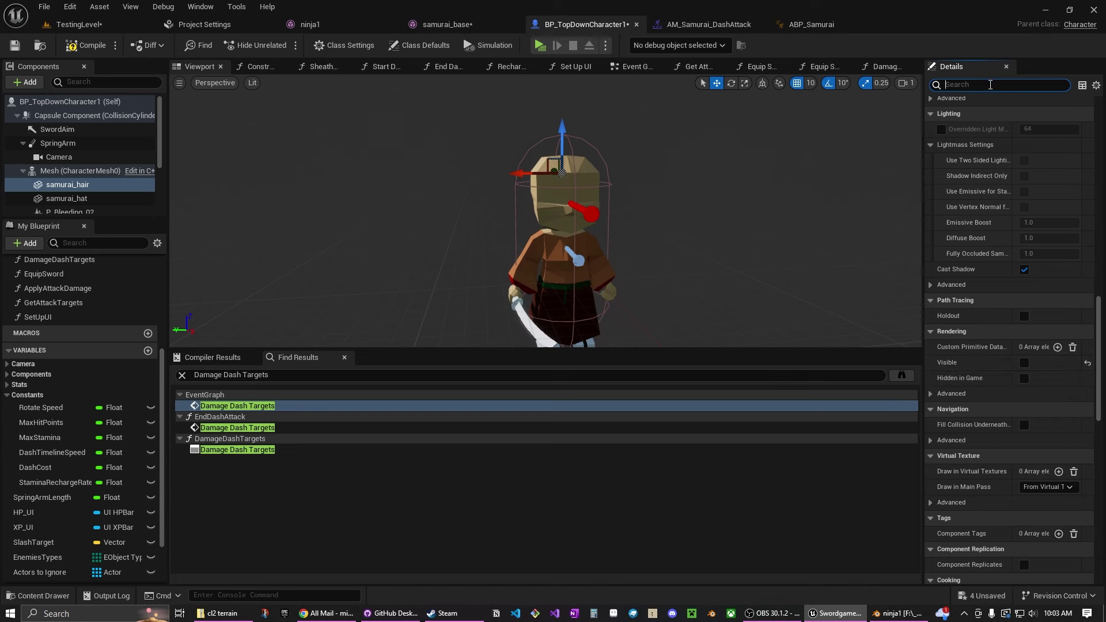
{"action": "type", "text": "rendering"}
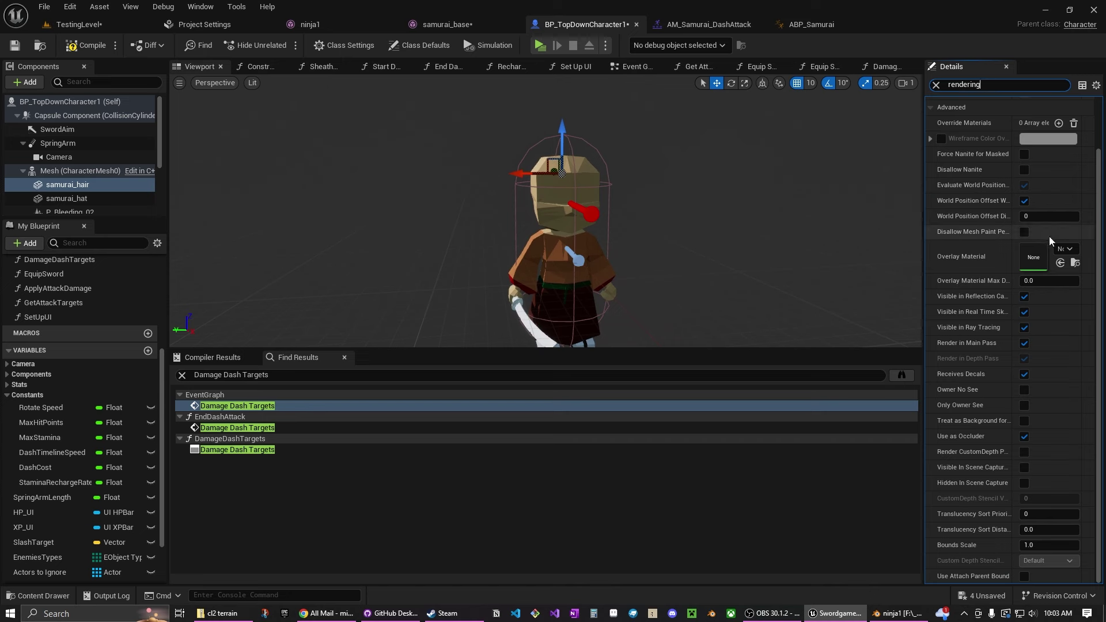
{"action": "scroll", "coordinate": [1026, 441], "scroll_direction": "up", "scroll_amount": 3}
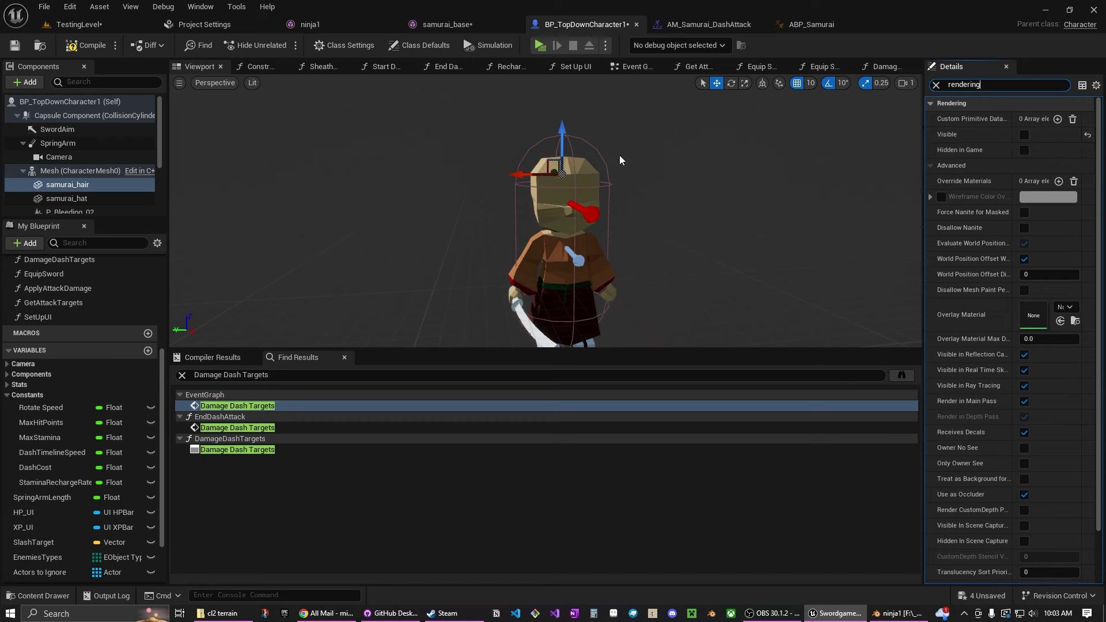
Make the samurai_hat component visible and leave its Hidden in Game option off.
{"action": "left_click", "coordinate": [74, 197]}
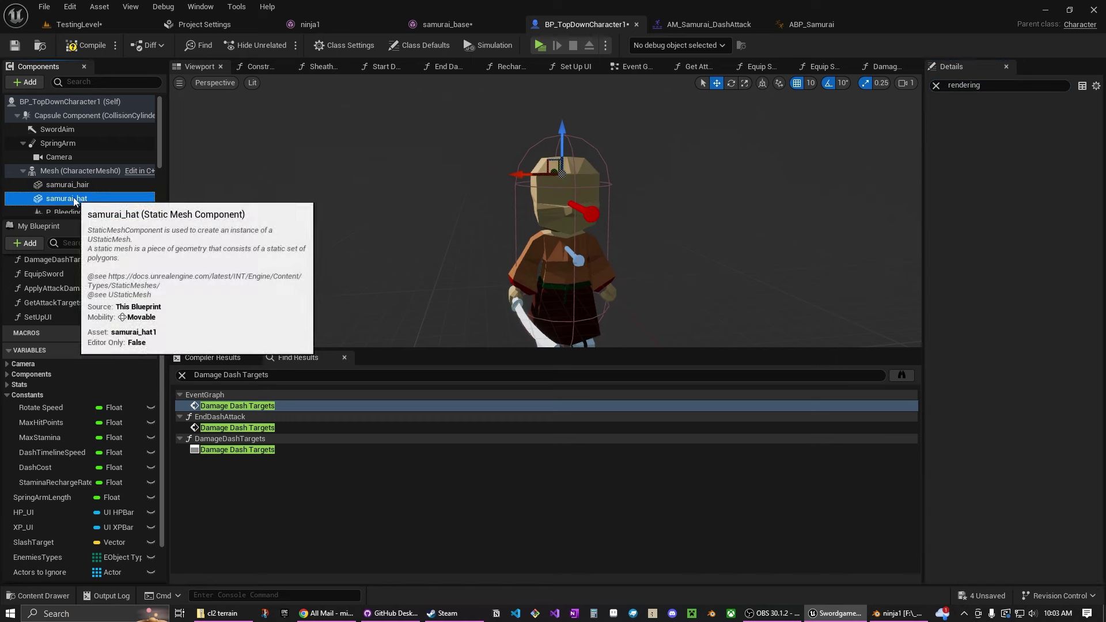
{"action": "left_click", "coordinate": [1024, 150]}
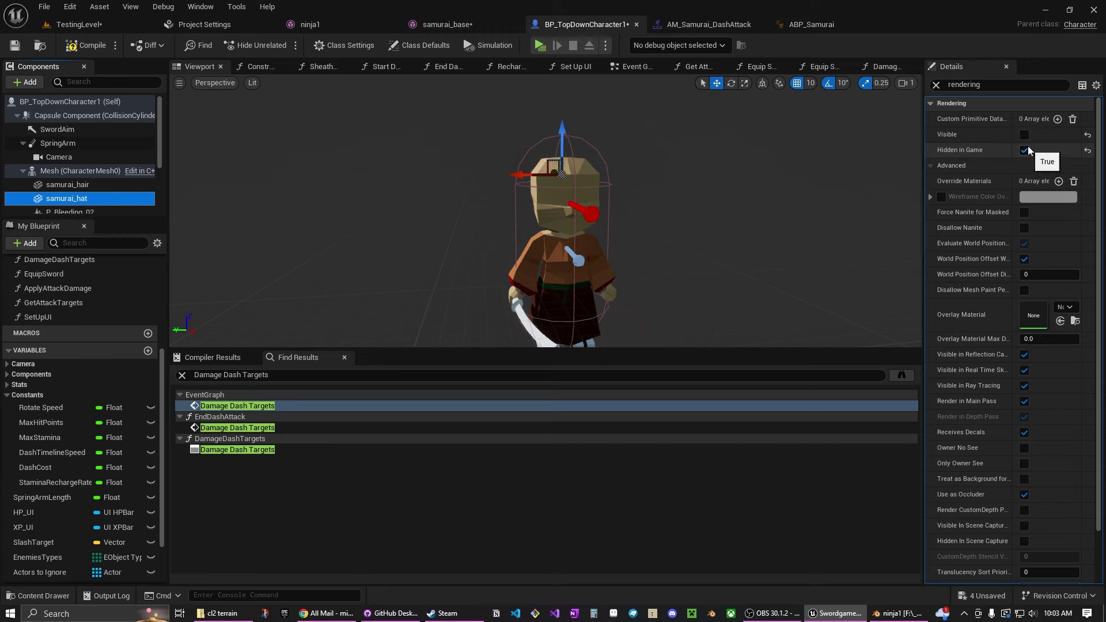
{"action": "left_click", "coordinate": [1024, 137]}
{"action": "left_click", "coordinate": [1023, 151]}
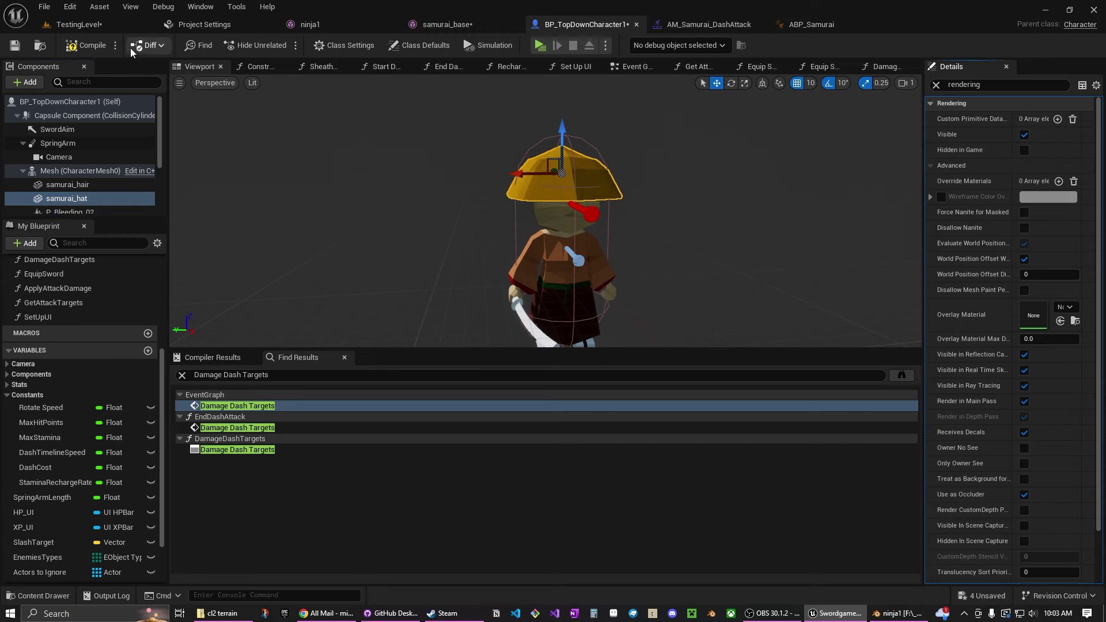
Play-test TestingLevel with the straw hat on, moving the samurai away from the wall and swinging the sword.
{"action": "left_click", "coordinate": [105, 26]}
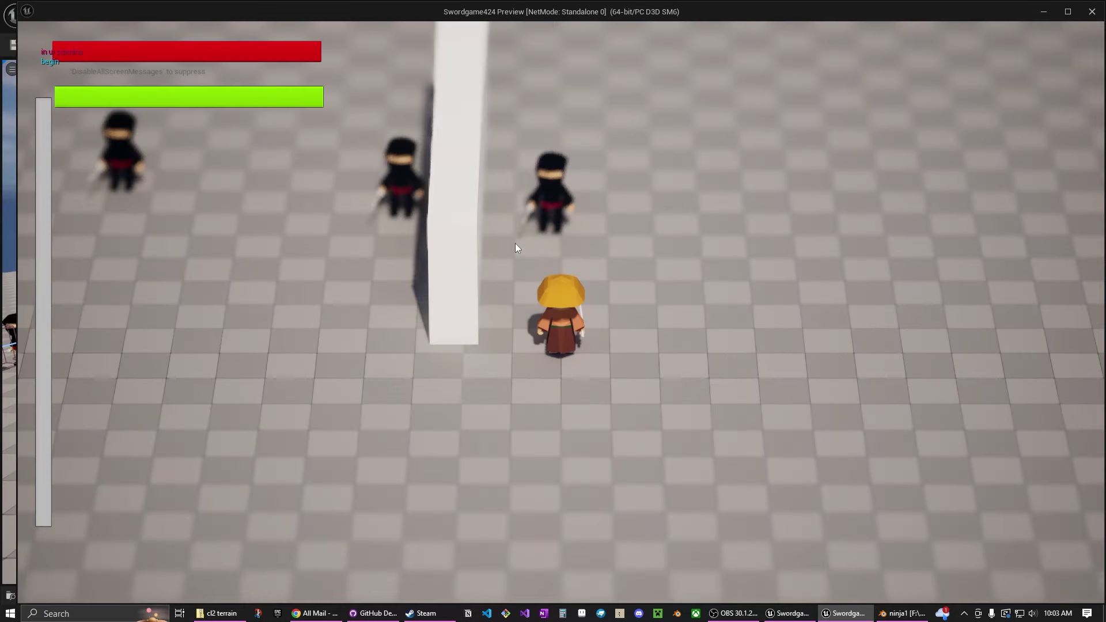
{"action": "key", "text": "s"}
{"action": "key", "text": "d"}
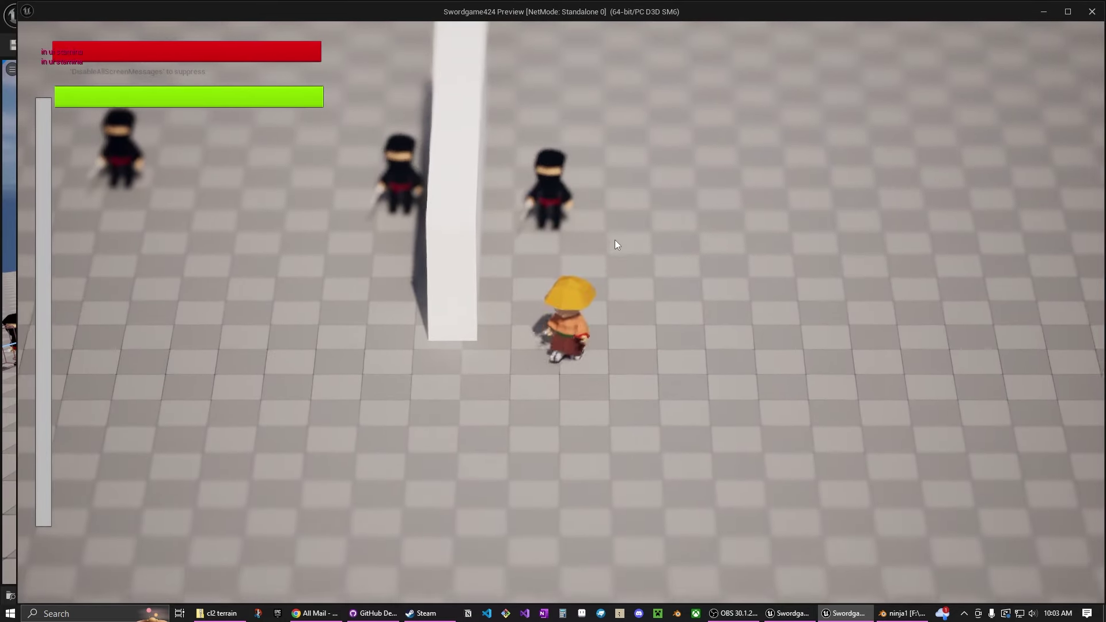
{"action": "key", "text": "a"}
{"action": "key", "text": "d"}
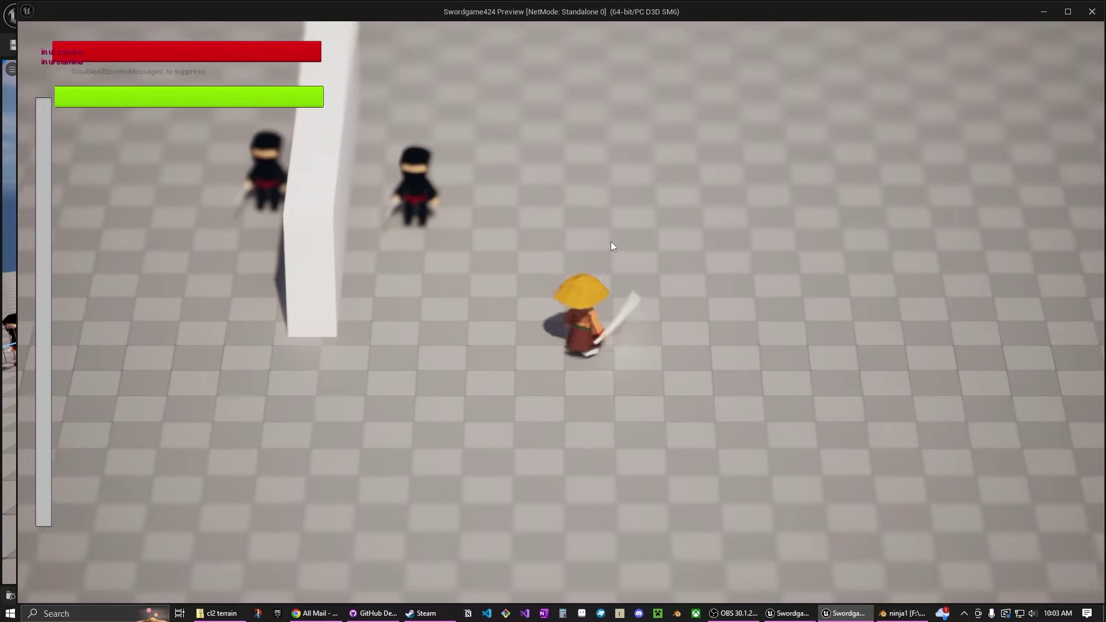
{"action": "key", "text": "w"}
{"action": "left_click", "coordinate": [610, 243]}
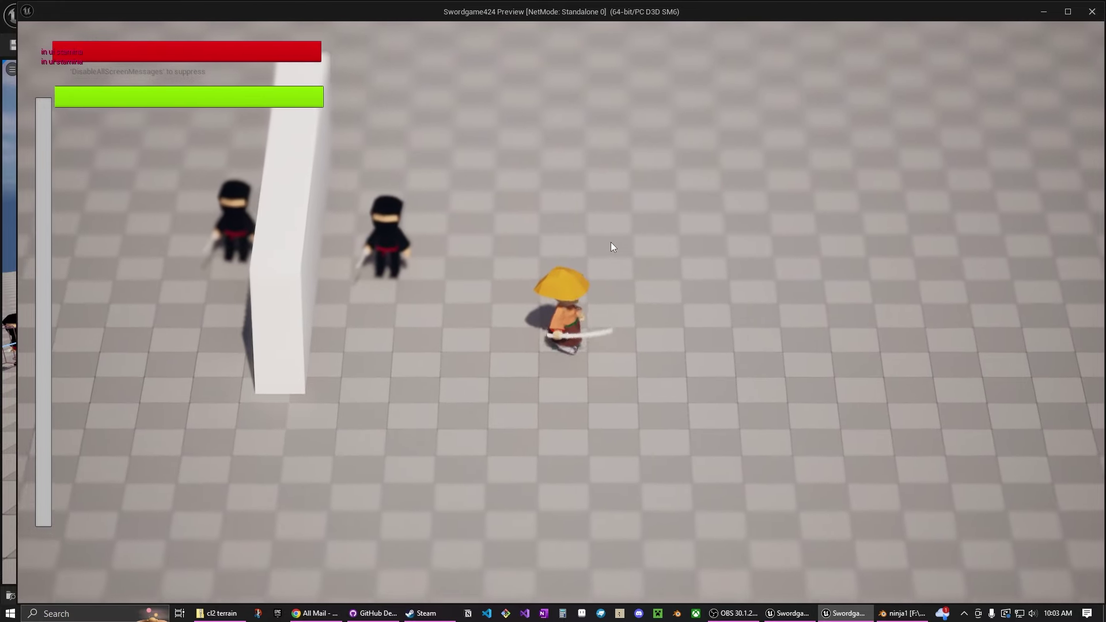
{"action": "left_click", "coordinate": [577, 315]}
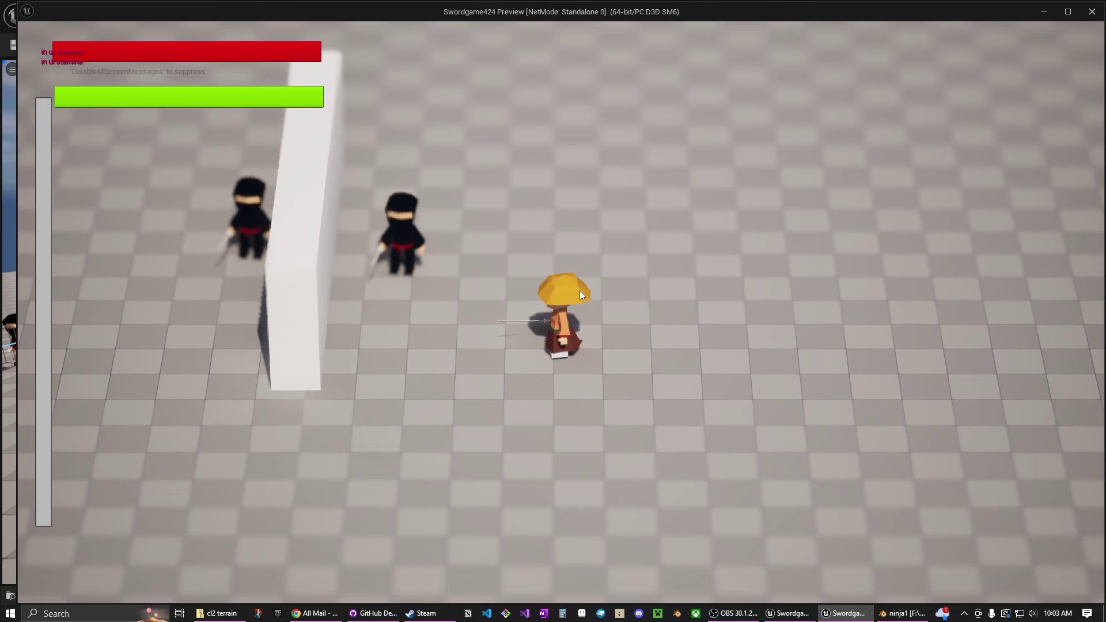
Run the samurai back and forth beside the ninjas to check the hat, end the test and close the message log.
{"action": "key", "text": "a"}
{"action": "key", "text": "d"}
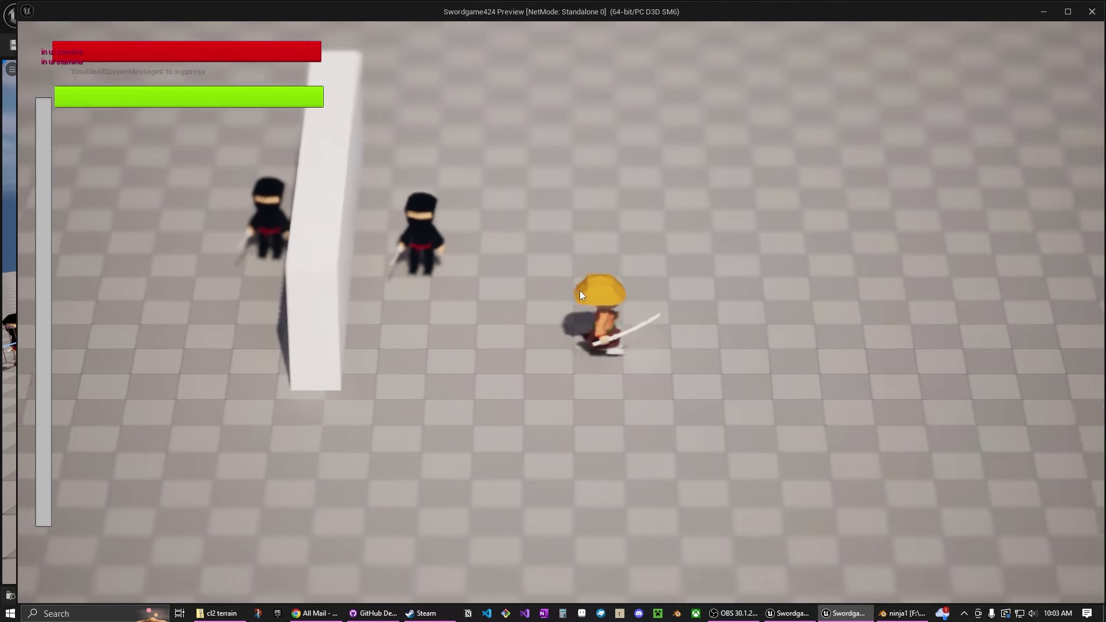
{"action": "key", "text": "a"}
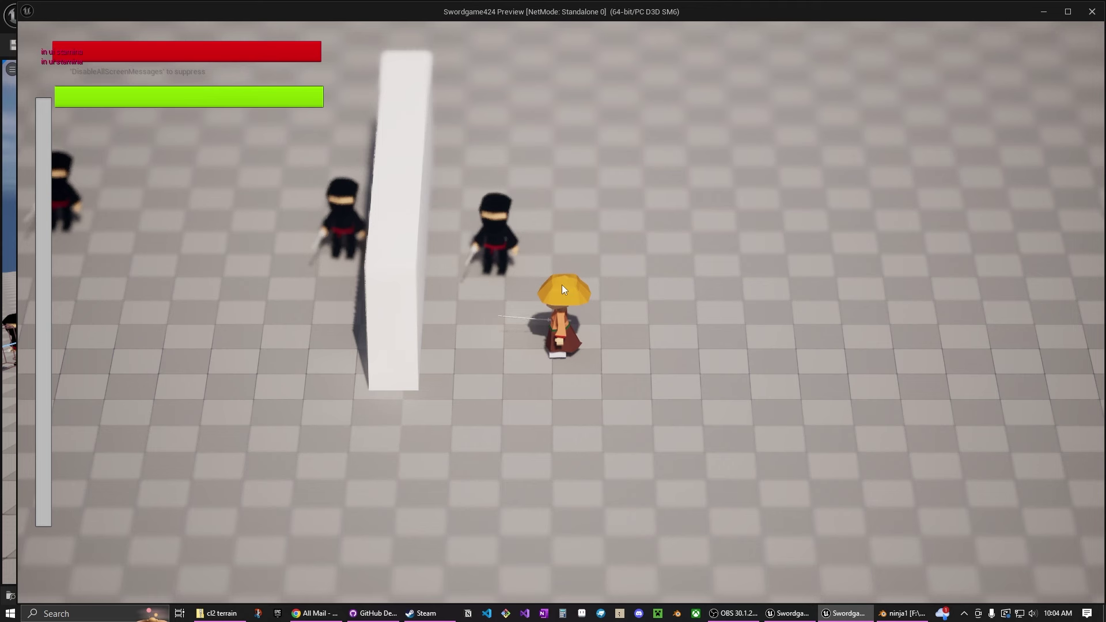
{"action": "key", "text": "a"}
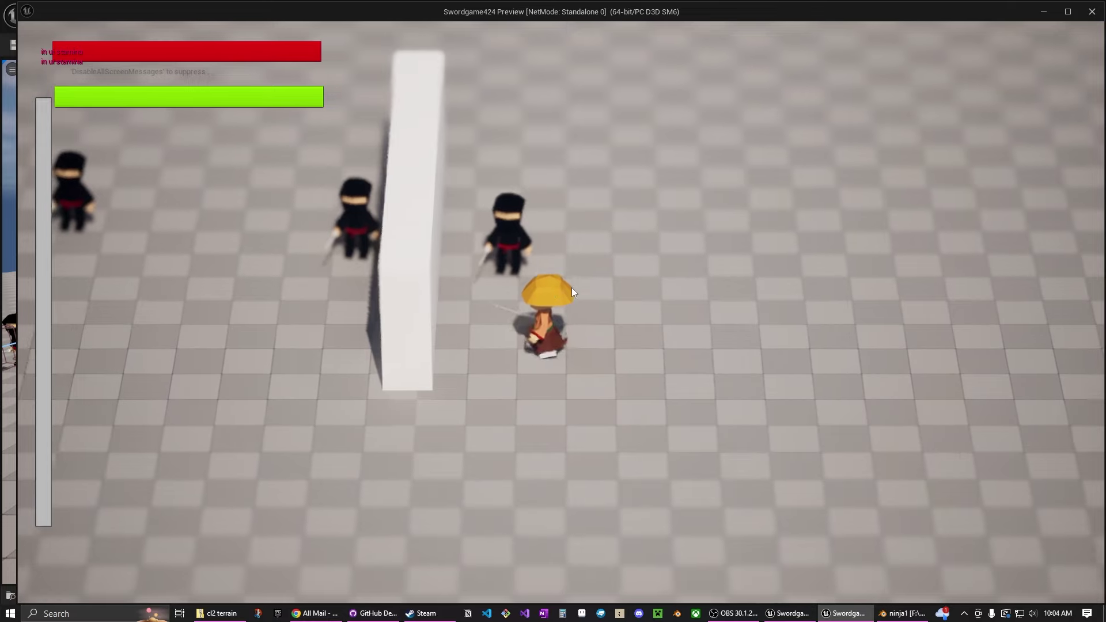
{"action": "key", "text": "s"}
{"action": "key", "text": "d"}
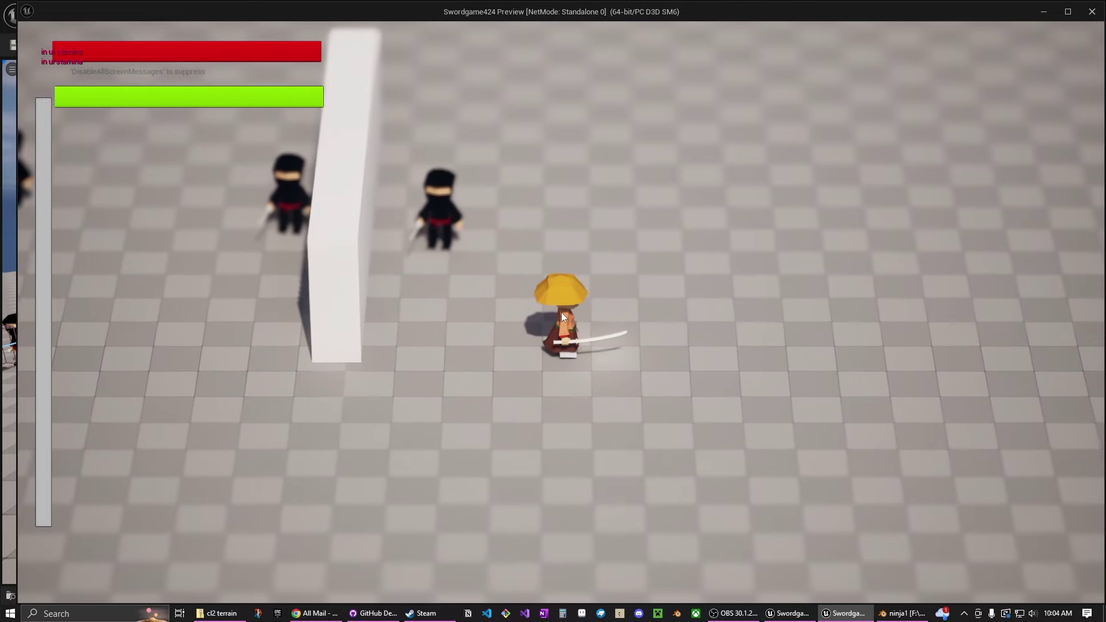
{"action": "key", "text": "w"}
{"action": "key", "text": "d"}
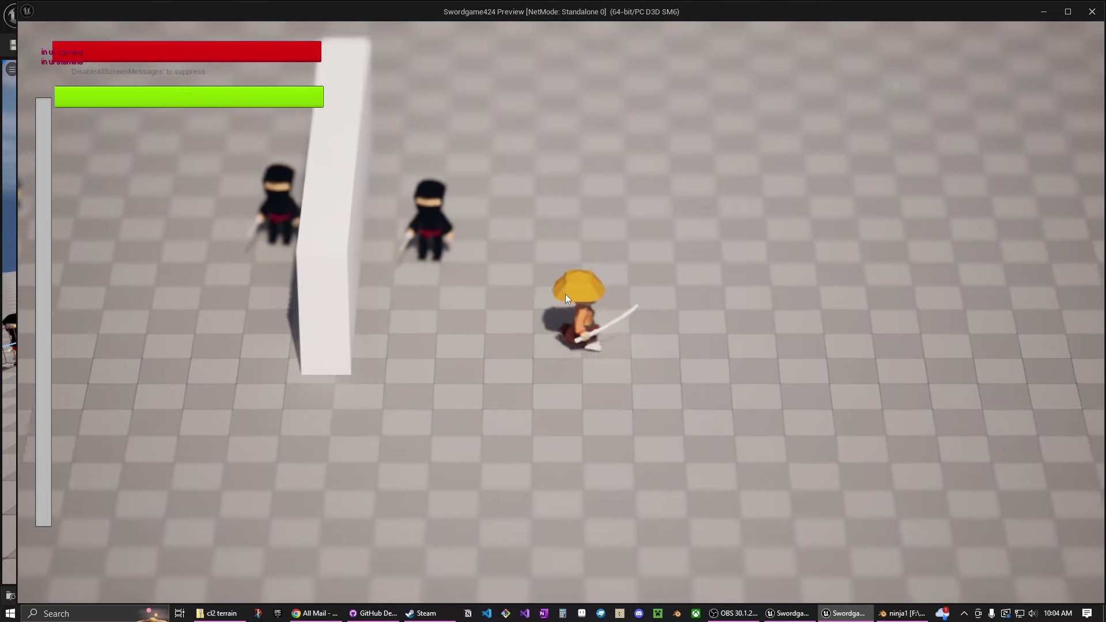
{"action": "left_click", "coordinate": [1086, 14]}
{"action": "left_click", "coordinate": [826, 139]}
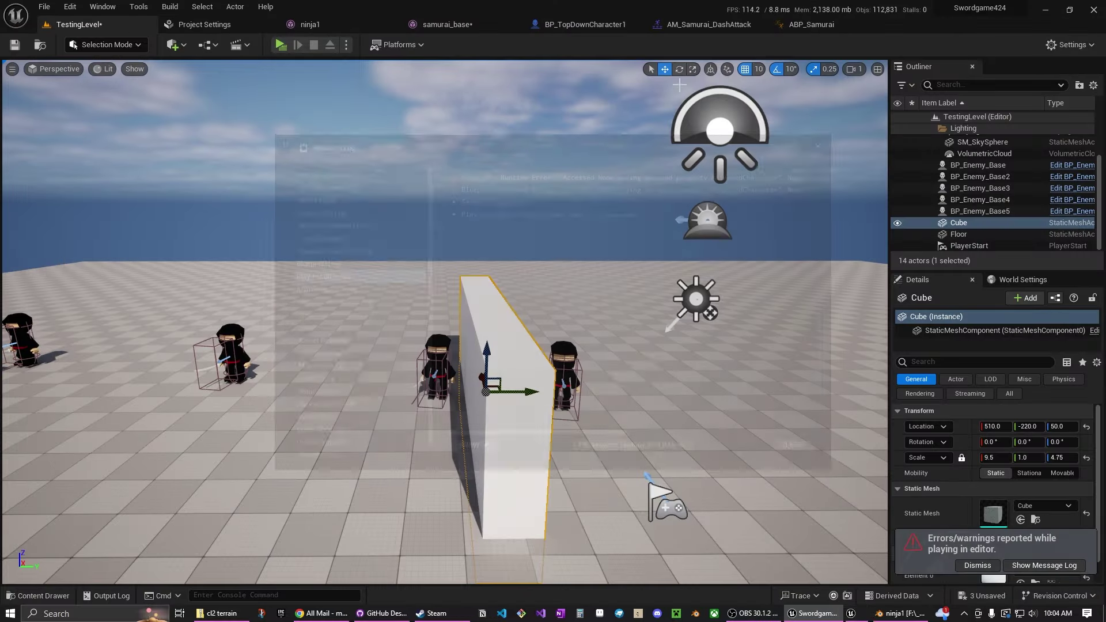
Clear the property filter in BP_TopDownCharacter1, shift the samurai_hat component to about -0.1 on the Y axis, and save the blueprint.
{"action": "left_click", "coordinate": [601, 27]}
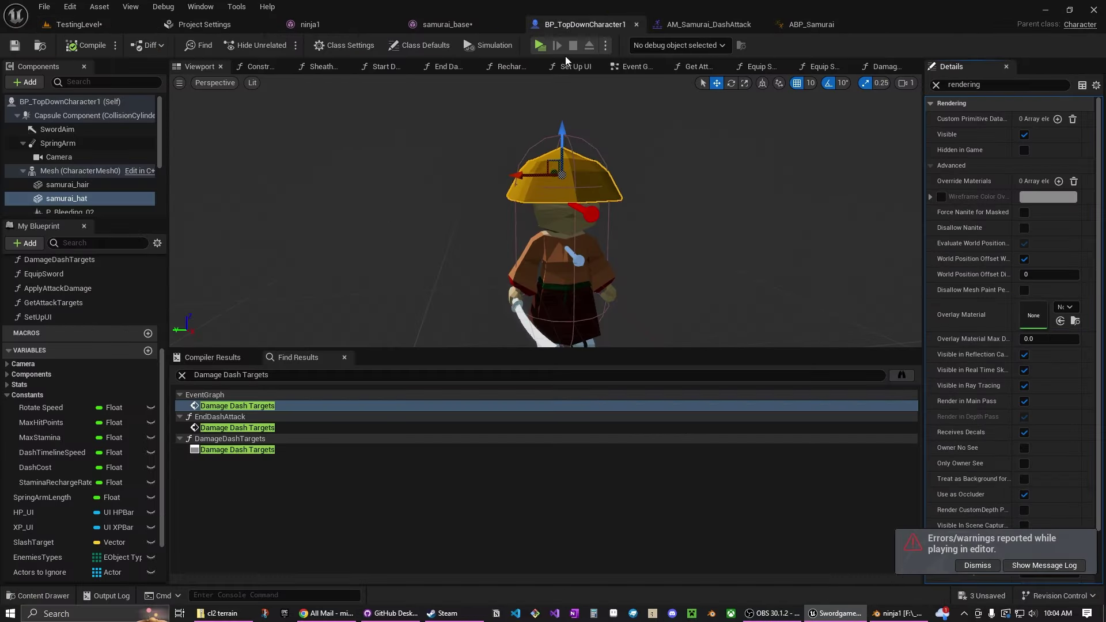
{"action": "key", "text": "a"}
{"action": "right_click_drag", "start_coordinate": [430, 192], "coordinate": [603, 186]}
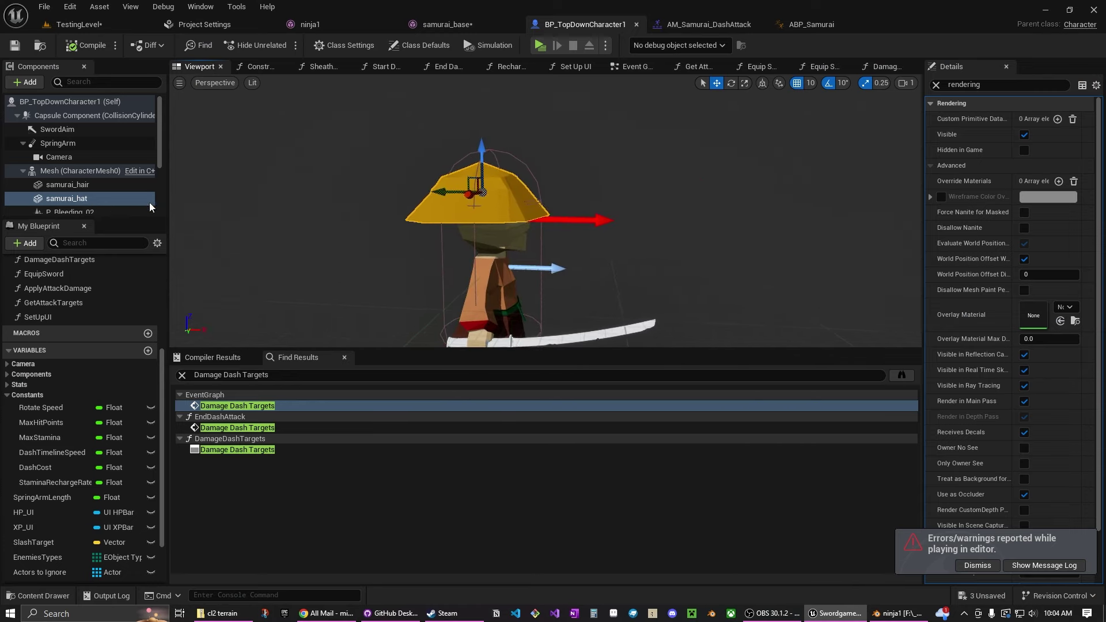
{"action": "left_click", "coordinate": [936, 85]}
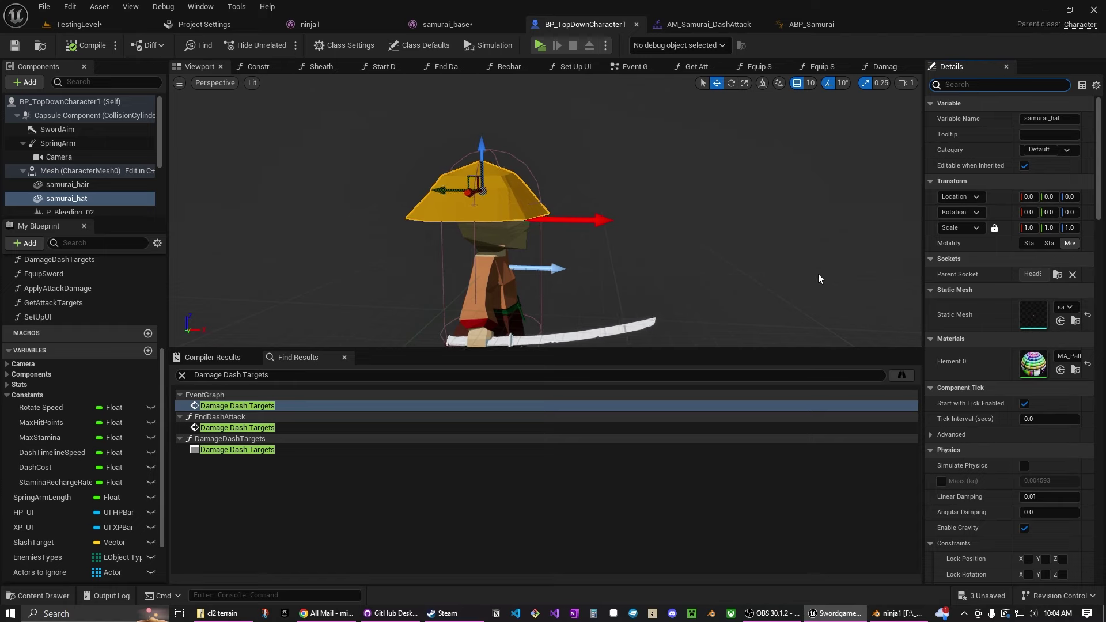
{"action": "left_click_drag", "start_coordinate": [440, 191], "coordinate": [449, 191]}
{"action": "right_click_drag", "start_coordinate": [450, 191], "coordinate": [460, 167]}
{"action": "mouse_move", "coordinate": [331, 87]}
{"action": "right_mouse_down"}
{"action": "mouse_move", "coordinate": [339, 133]}
{"action": "mouse_move", "coordinate": [331, 86]}
{"action": "right_mouse_up"}
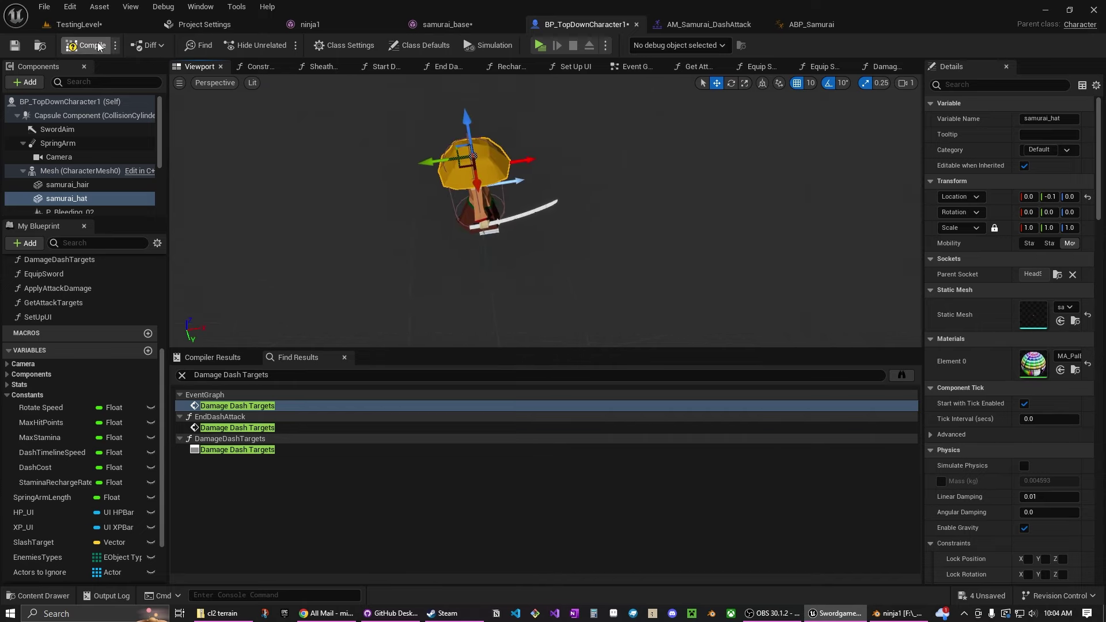
{"action": "key", "text": "ctrl+s"}
Play-test TestingLevel again, swinging the sword and running the samurai past the end of the wall to check the shifted hat.
{"action": "left_click", "coordinate": [103, 24]}
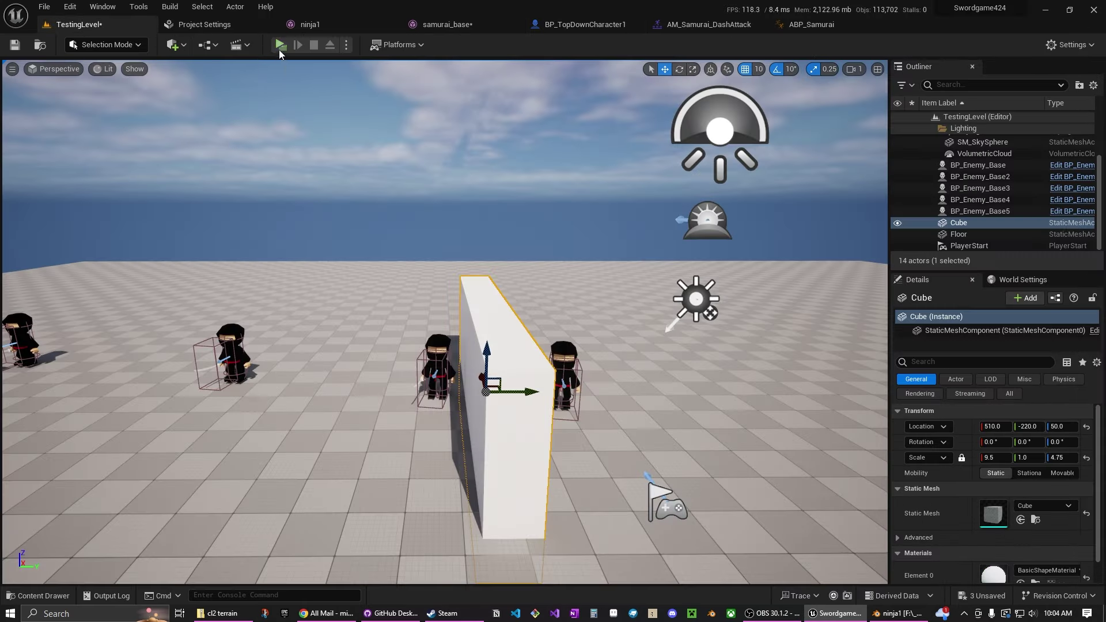
{"action": "left_click", "coordinate": [280, 44]}
{"action": "key", "text": "d"}
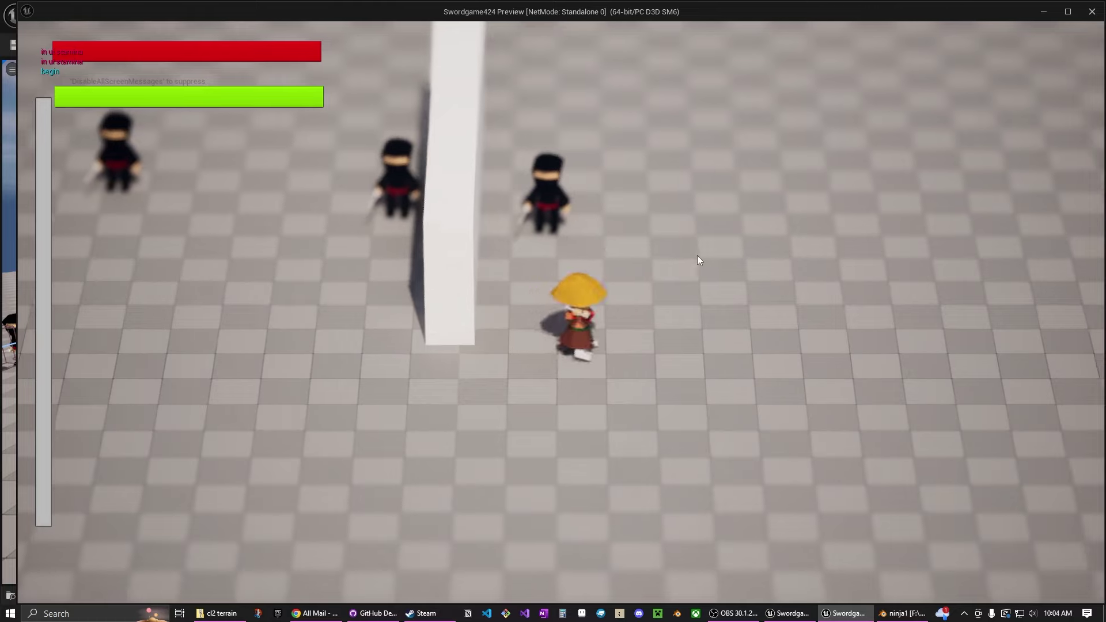
{"action": "left_click", "coordinate": [697, 255]}
{"action": "key", "text": "d"}
{"action": "key", "text": "s"}
{"action": "key", "text": "a"}
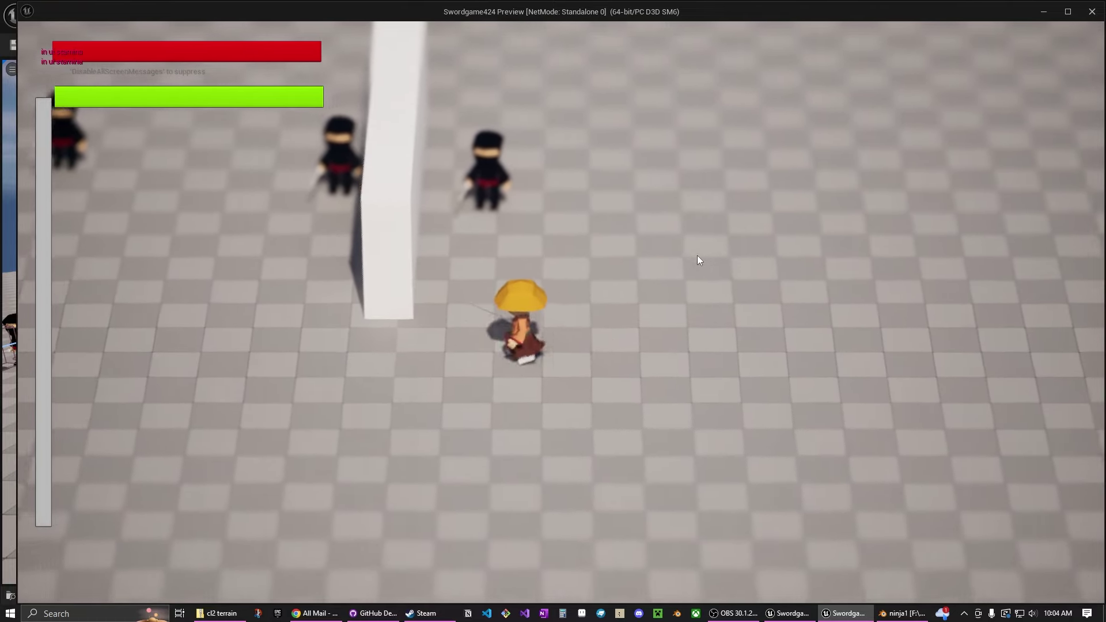
{"action": "key", "text": "a"}
{"action": "key", "text": "a"}
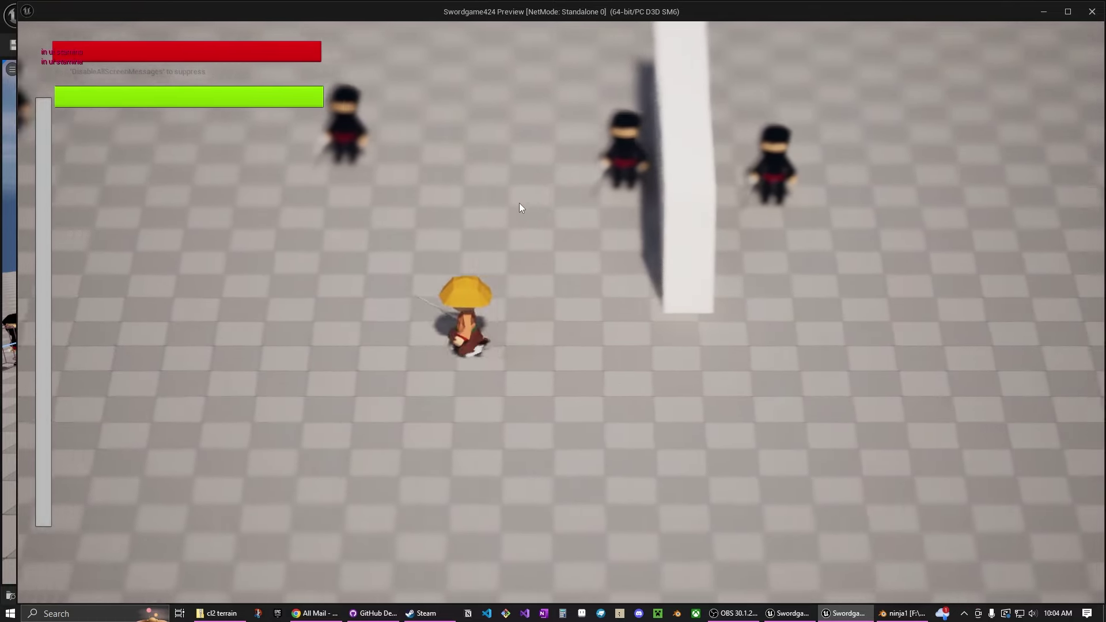
Run the samurai back around the wall, turn it in several directions, end the test and close the message log.
{"action": "key", "text": "d"}
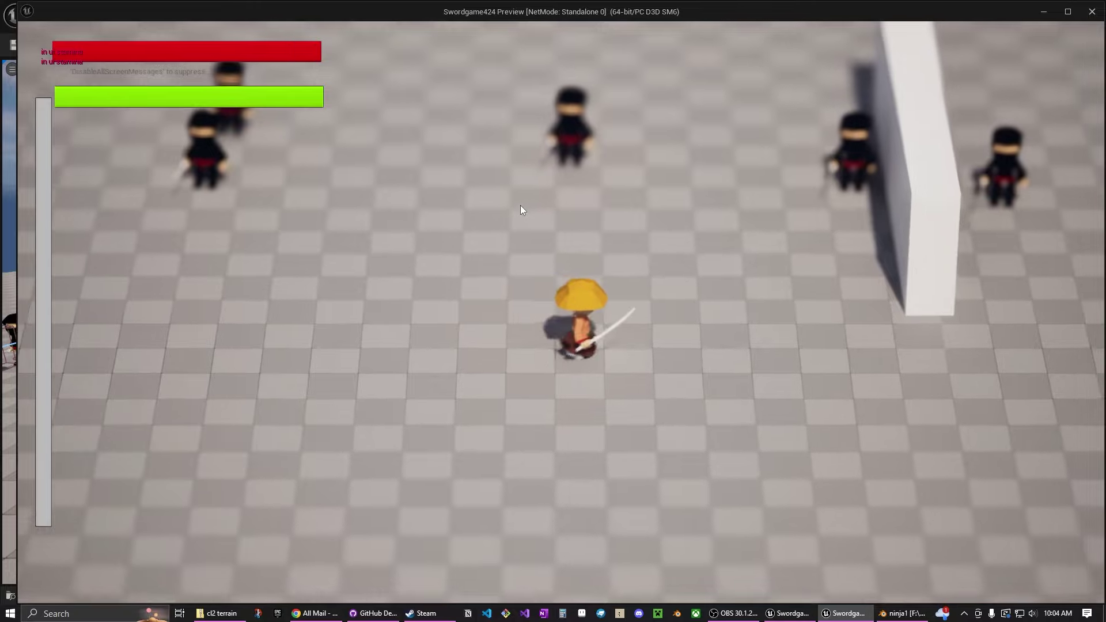
{"action": "key", "text": "s"}
{"action": "key", "text": "d"}
{"action": "key", "text": "d"}
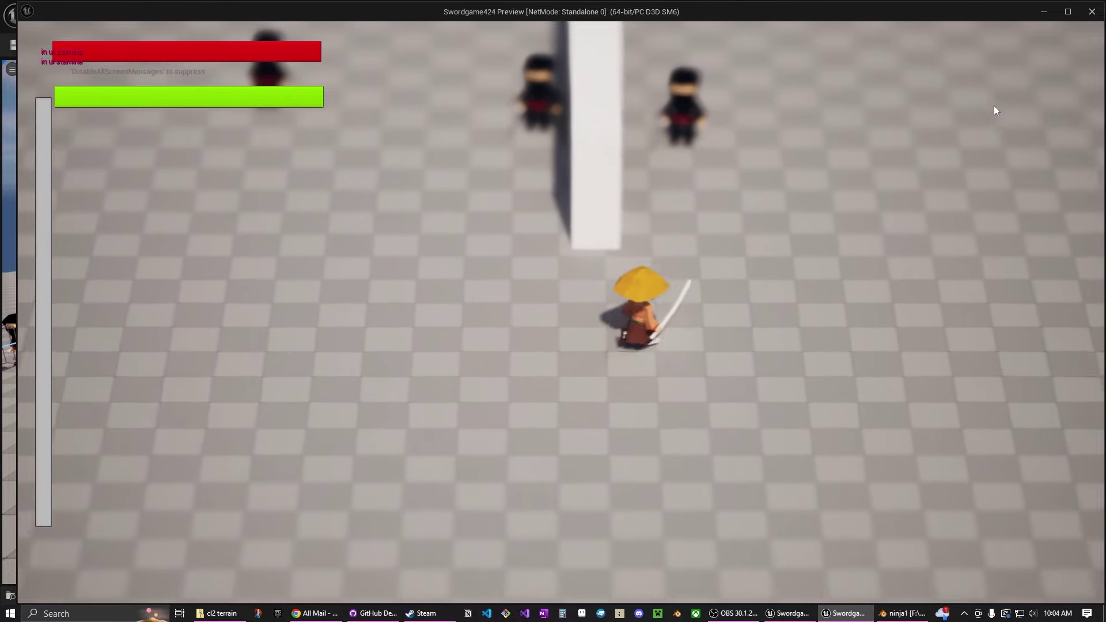
{"action": "key", "text": "w"}
{"action": "key", "text": "a"}
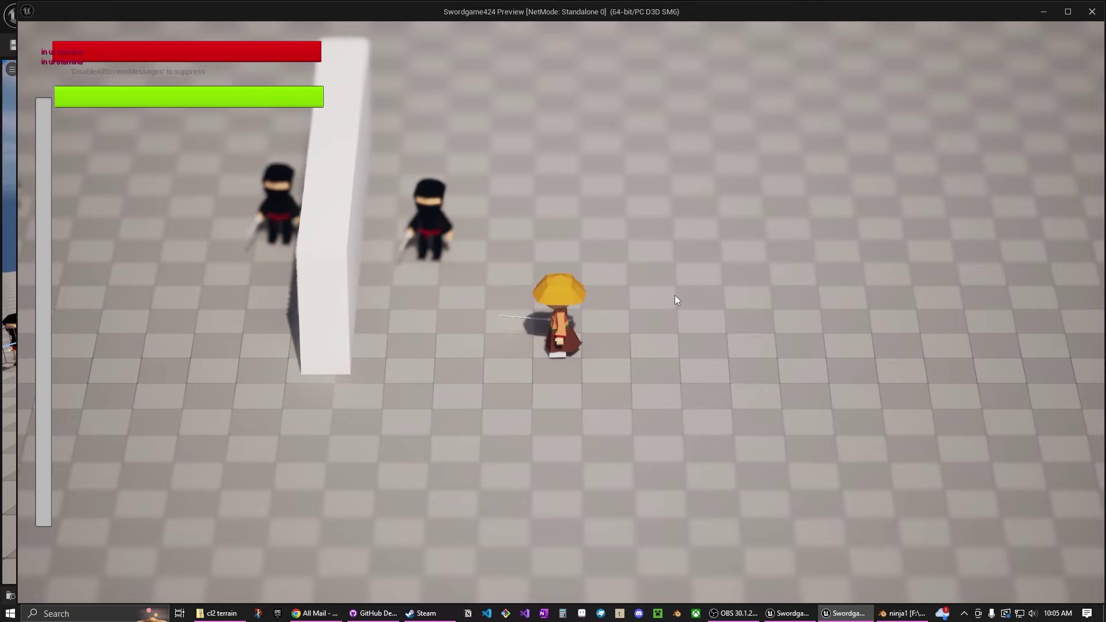
{"action": "key", "text": "a"}
{"action": "key", "text": "s"}
{"action": "key", "text": "w"}
{"action": "key", "text": "w"}
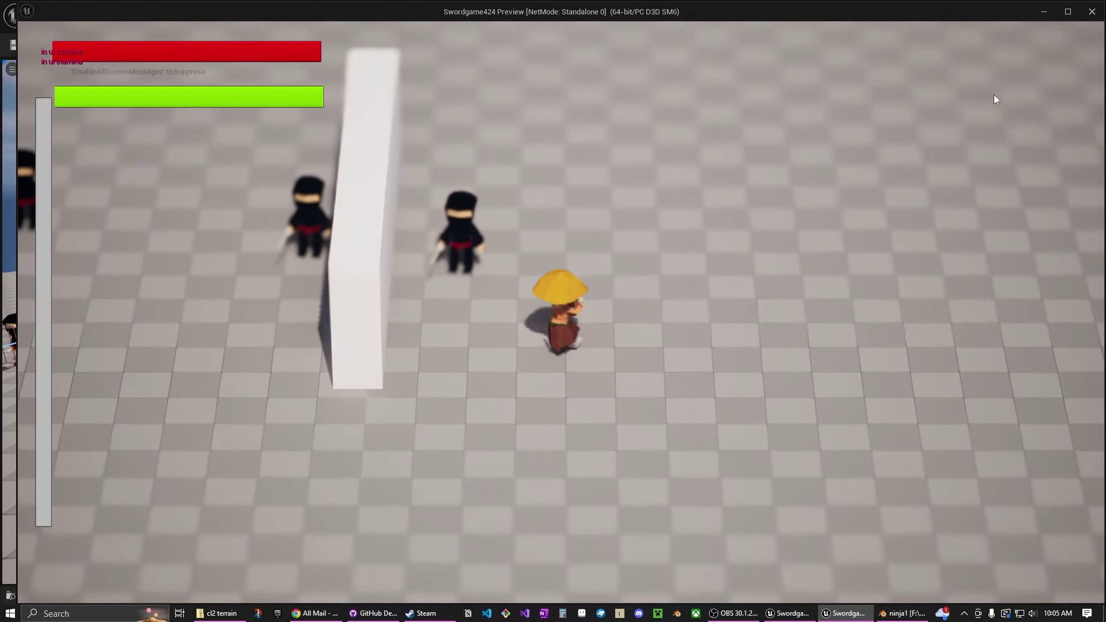
{"action": "left_click", "coordinate": [1089, 17]}
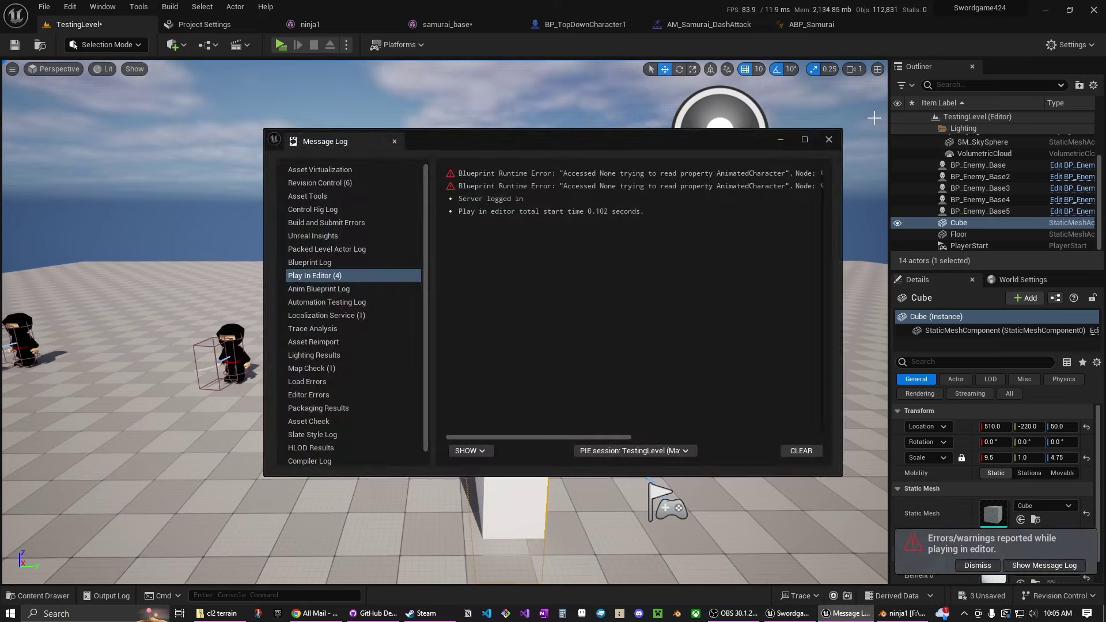
{"action": "left_click", "coordinate": [829, 140]}
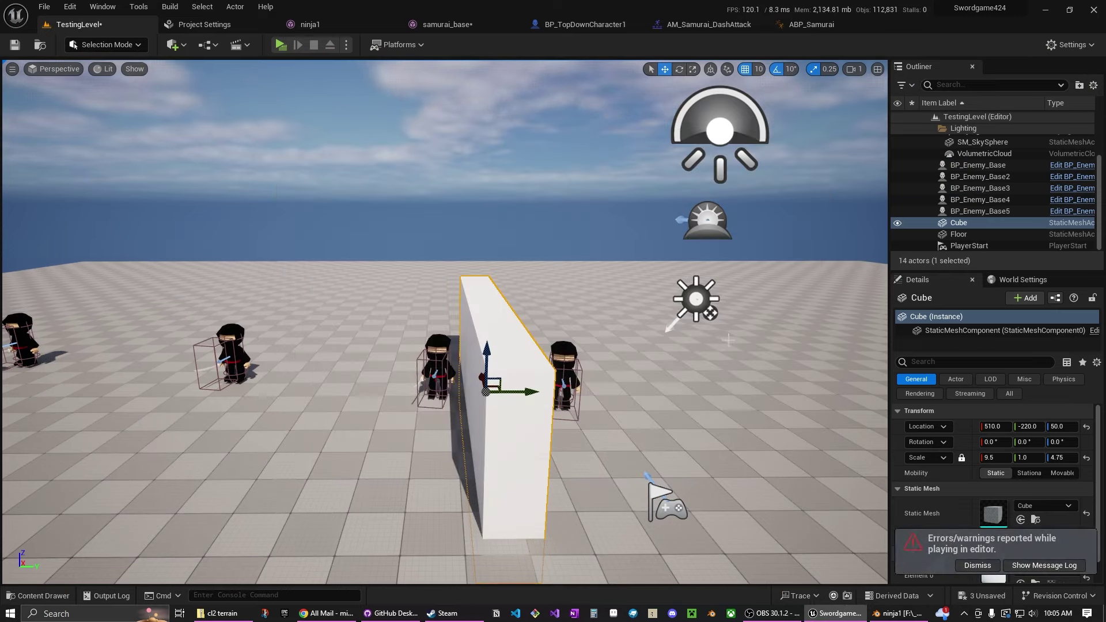
Open the NewMap level from the Game/Maps folder, saving samurai1_Skeleton, samurai_base and TestingLevel.
{"action": "right_click_drag", "start_coordinate": [729, 340], "coordinate": [774, 361]}
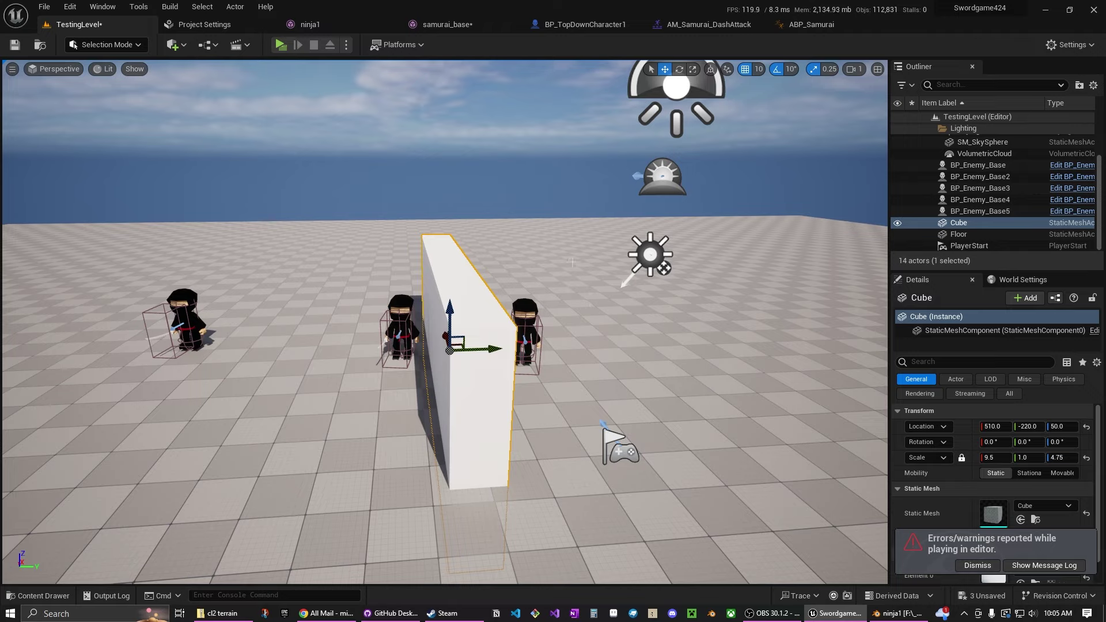
{"action": "right_click_drag", "start_coordinate": [598, 278], "coordinate": [619, 265]}
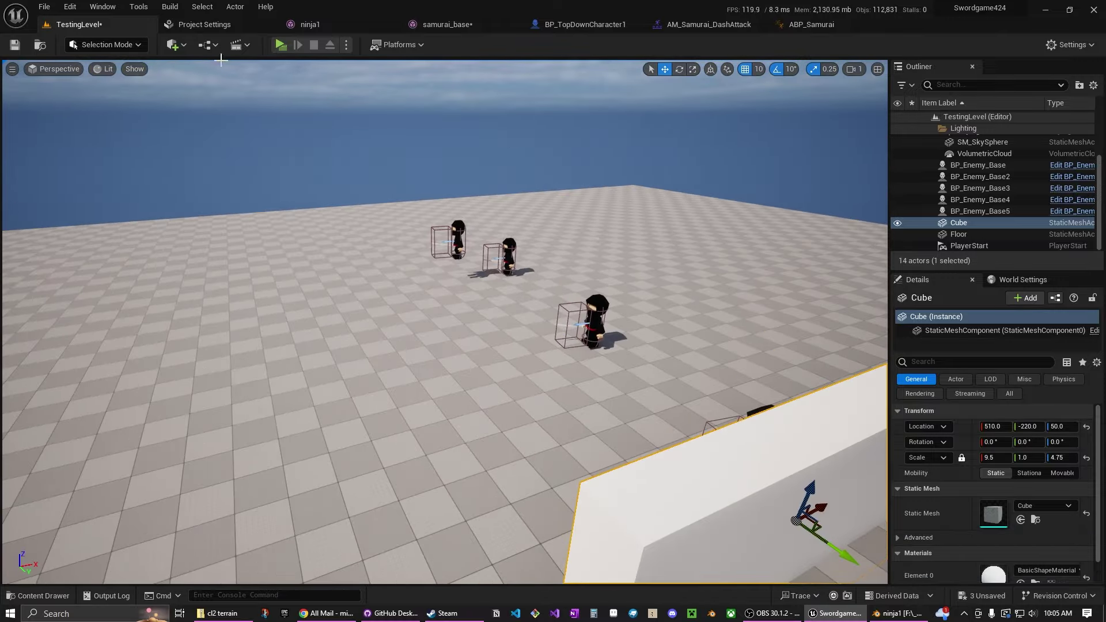
{"action": "left_click", "coordinate": [49, 596]}
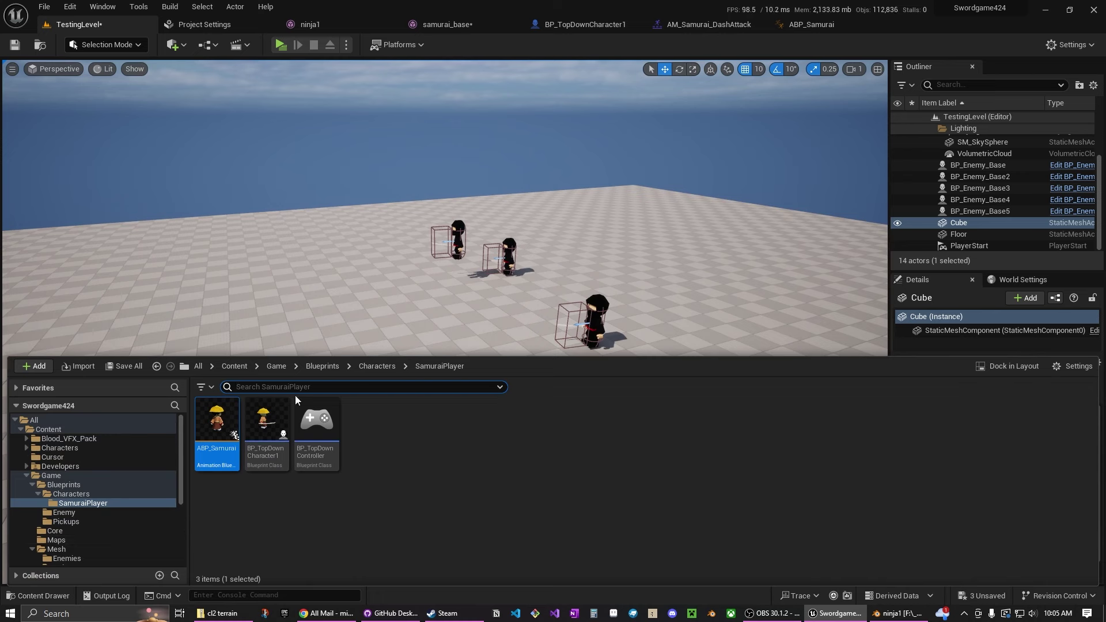
{"action": "left_click", "coordinate": [276, 365]}
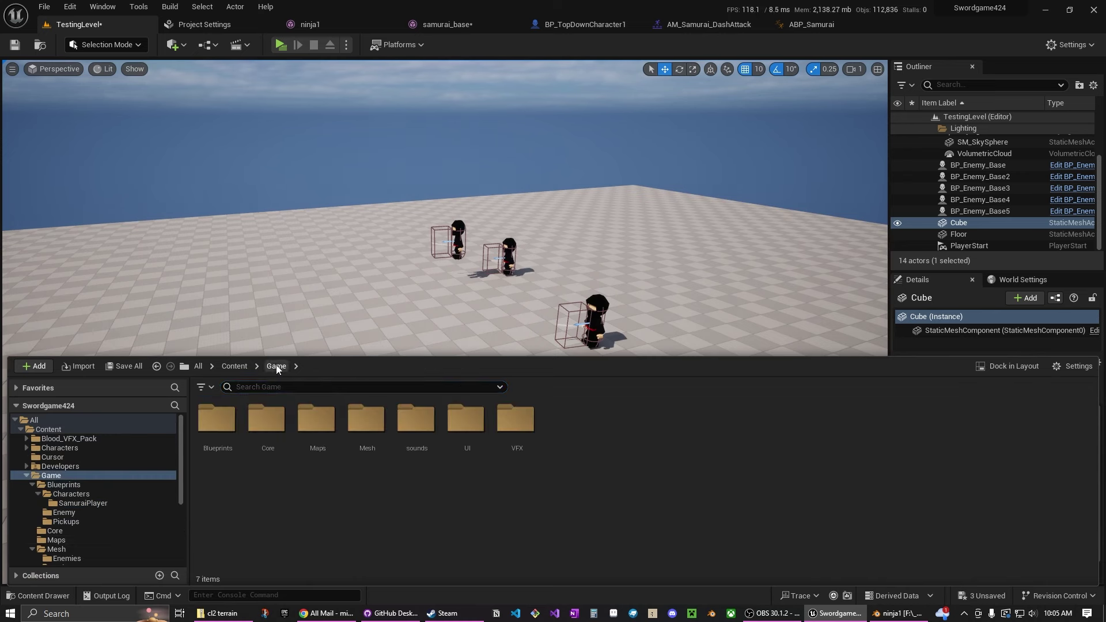
{"action": "double_click", "coordinate": [317, 423]}
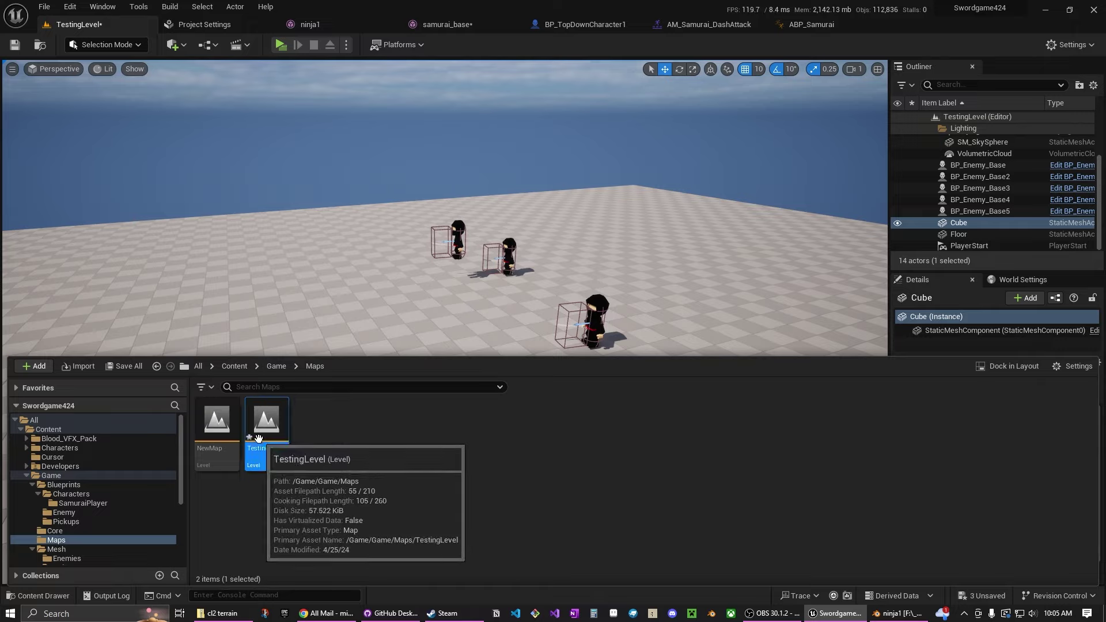
{"action": "double_click", "coordinate": [216, 423]}
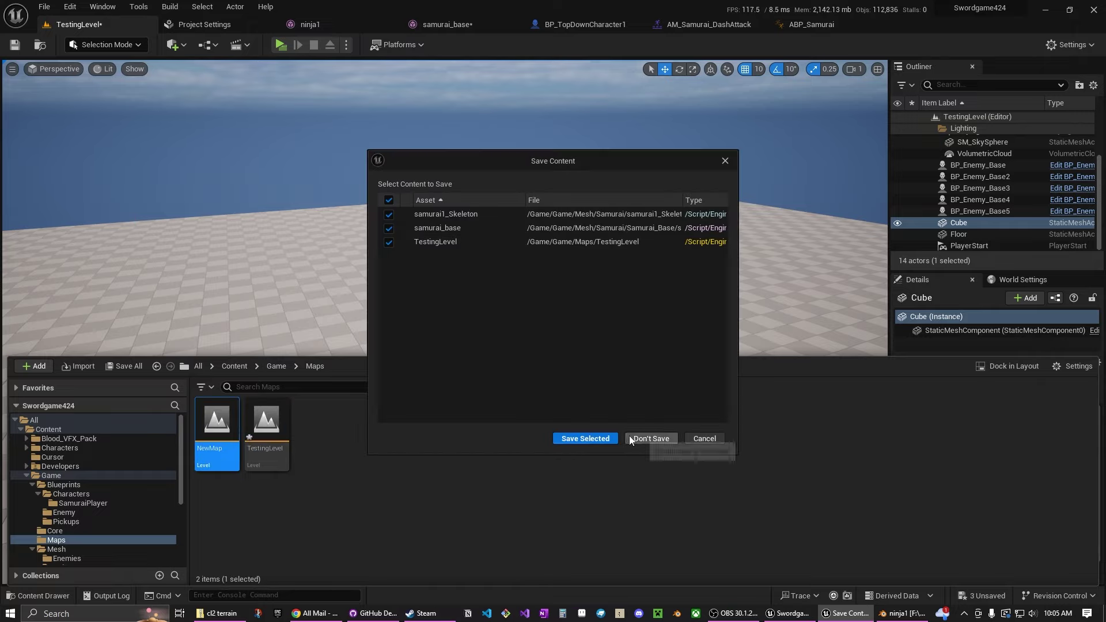
{"action": "left_click", "coordinate": [596, 438]}
Look over the NewMap scene around the house and well, and save all project content.
{"action": "right_click_drag", "start_coordinate": [605, 288], "coordinate": [517, 280]}
{"action": "key", "text": "s"}
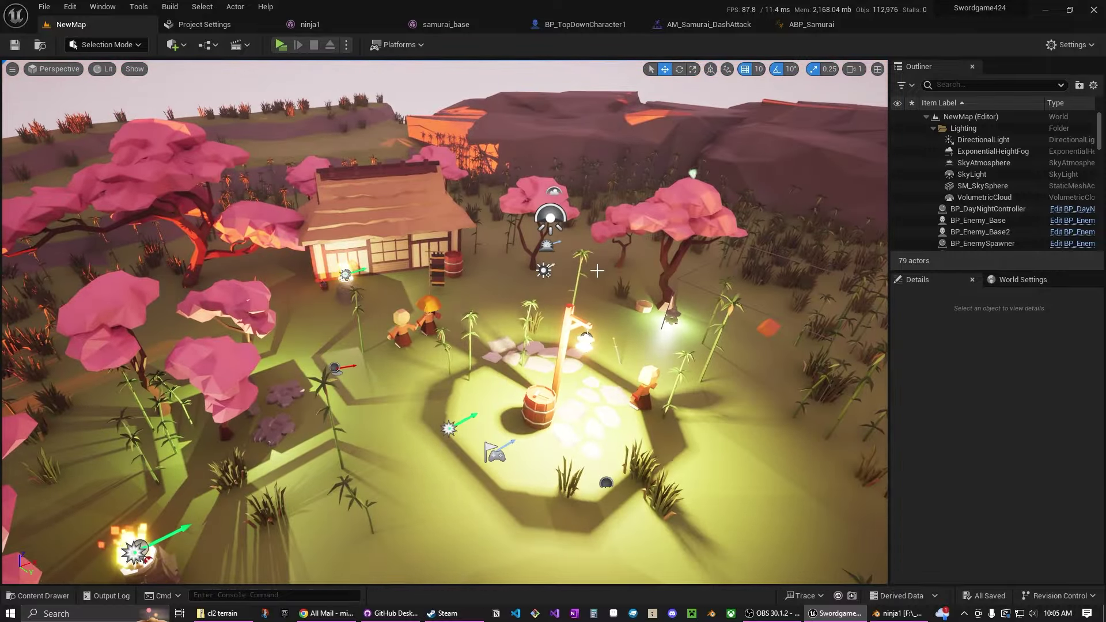
{"action": "right_click_drag", "start_coordinate": [597, 270], "coordinate": [490, 273]}
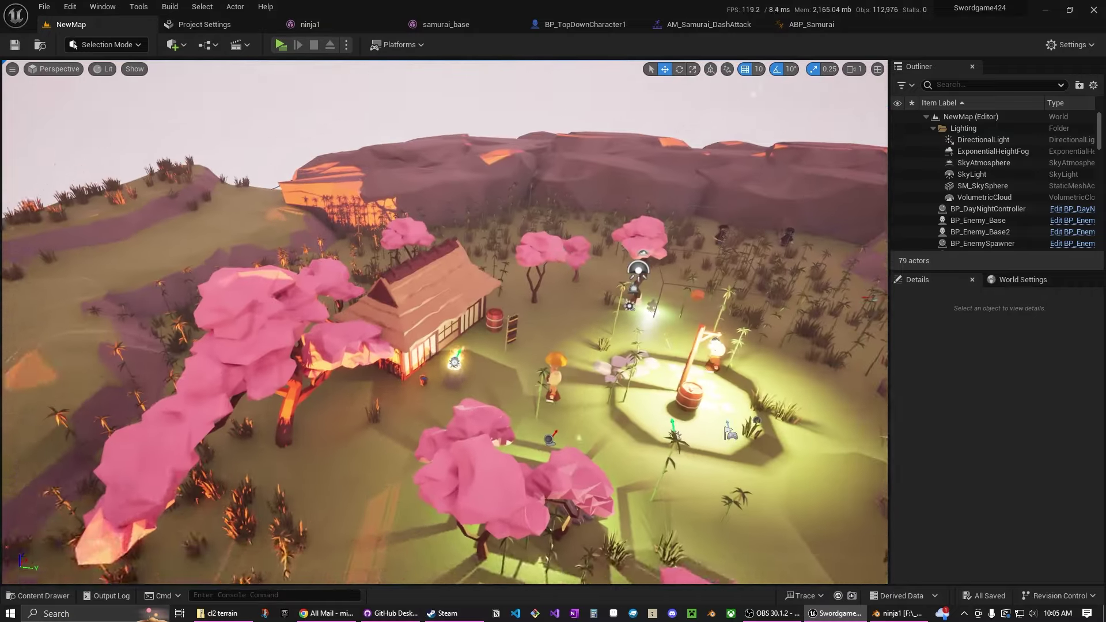
{"action": "right_click_drag", "start_coordinate": [197, 148], "coordinate": [316, 161]}
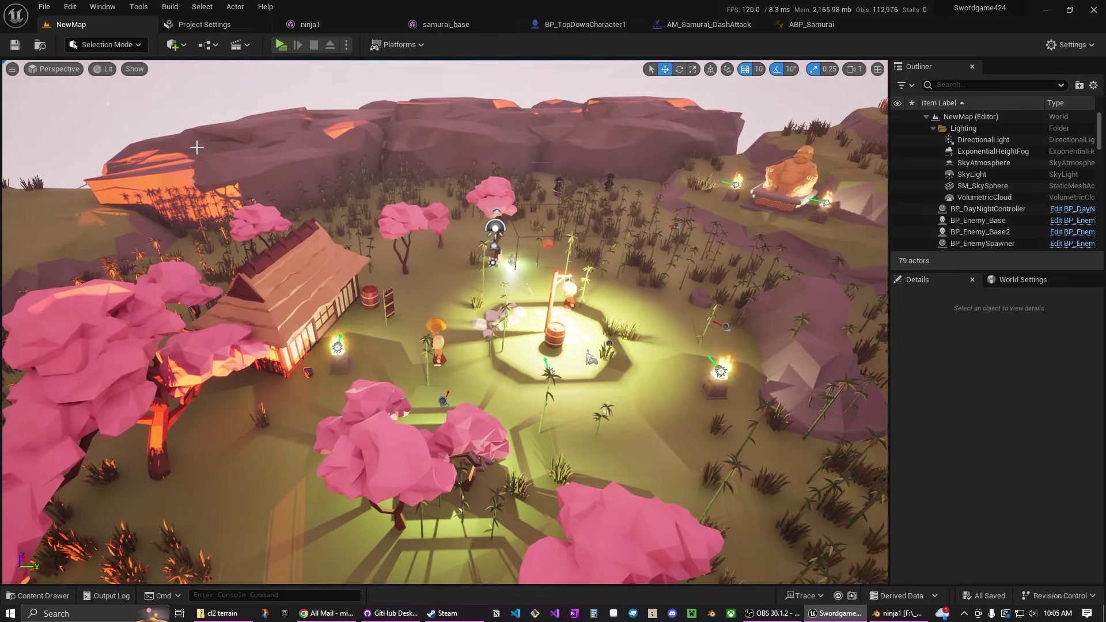
{"action": "left_click", "coordinate": [44, 7]}
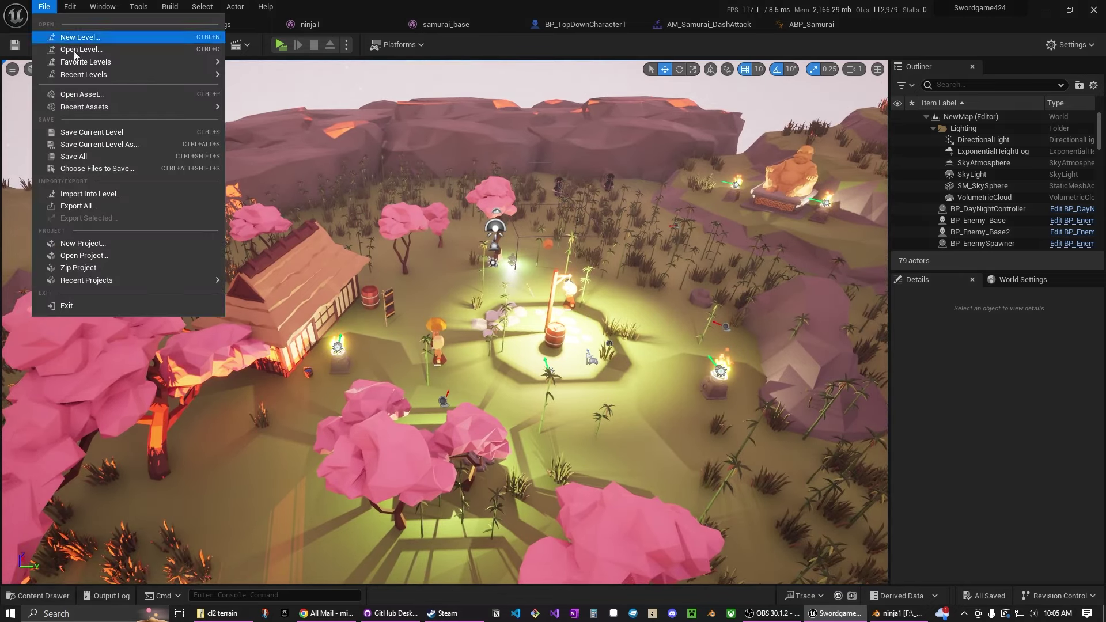
{"action": "left_click", "coordinate": [127, 164]}
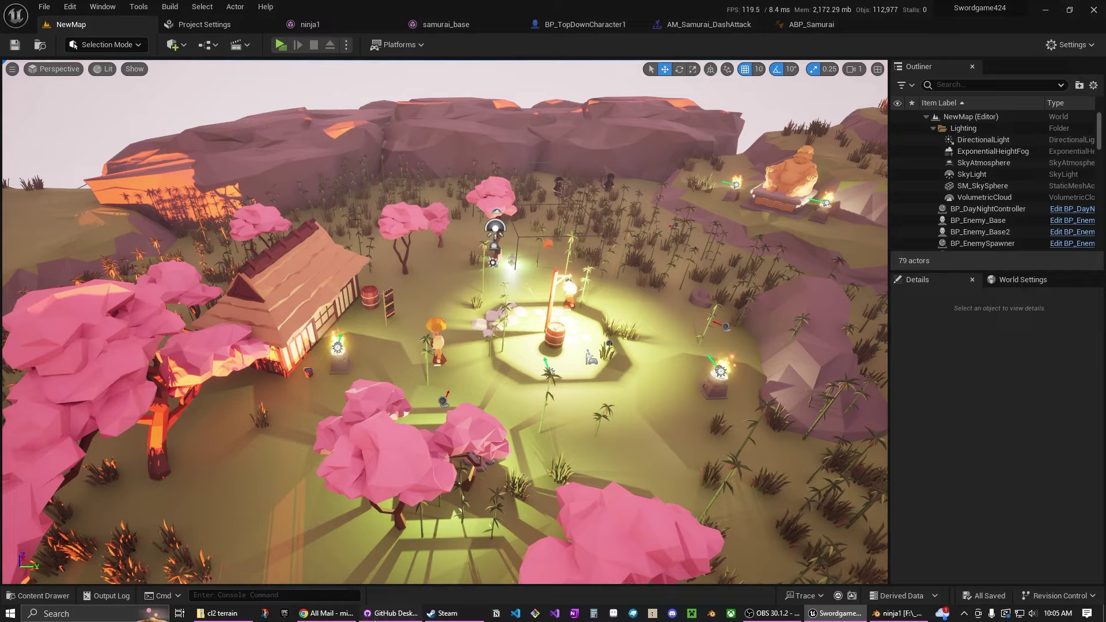
Switch to GitHub Desktop, commit all changed files to main as "modified animation and stamina and hat", and push the commits to origin.
{"action": "left_click", "coordinate": [376, 615]}
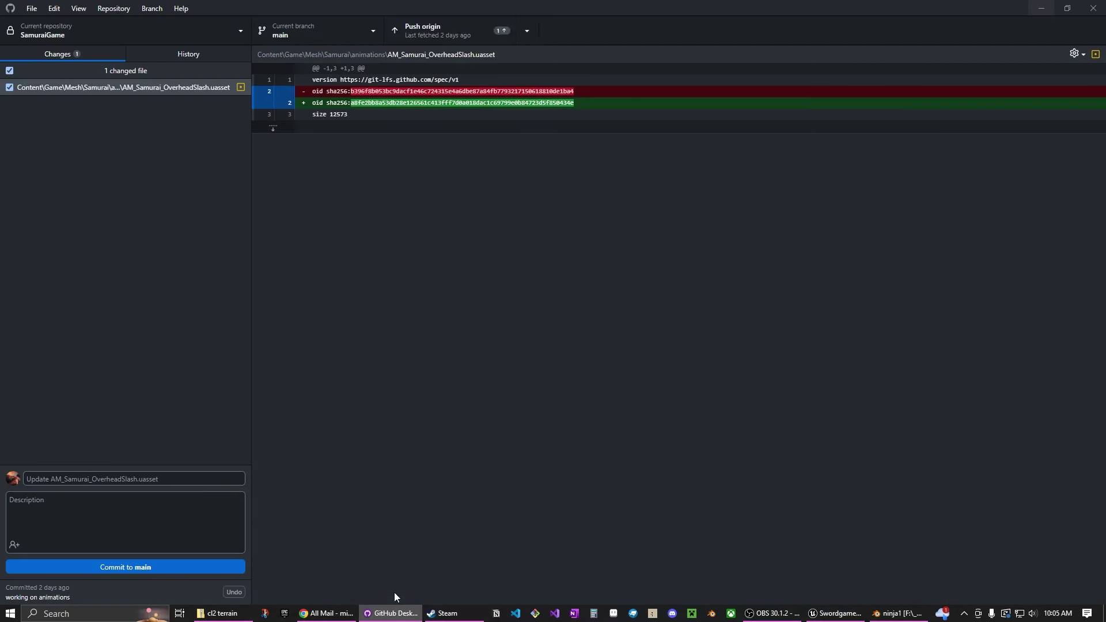
{"action": "left_click", "coordinate": [89, 480]}
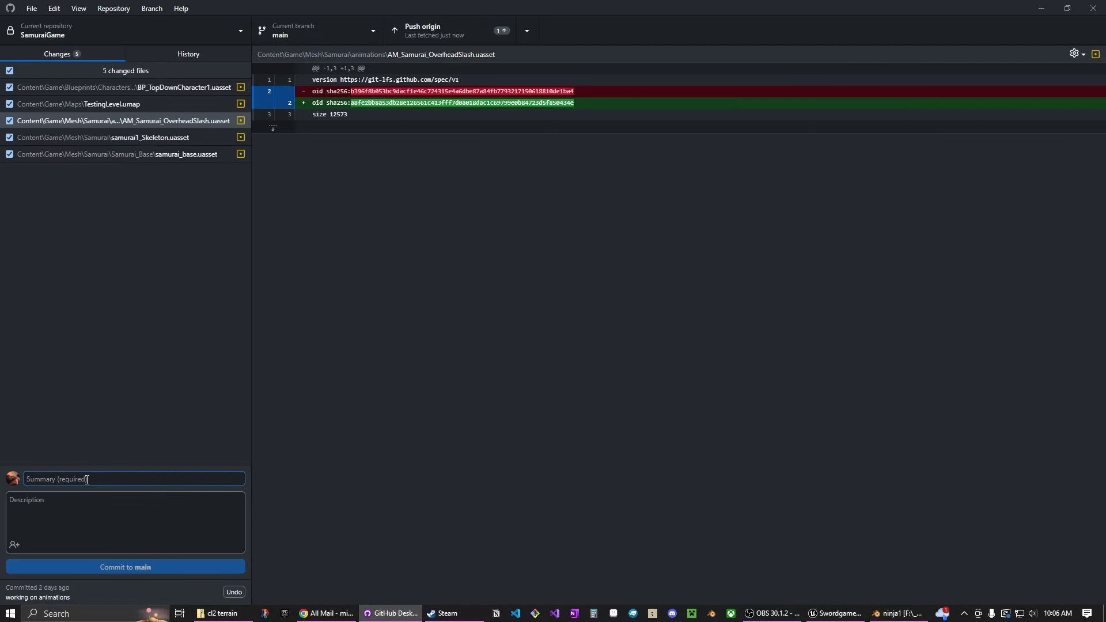
{"action": "type", "text": "modified"}
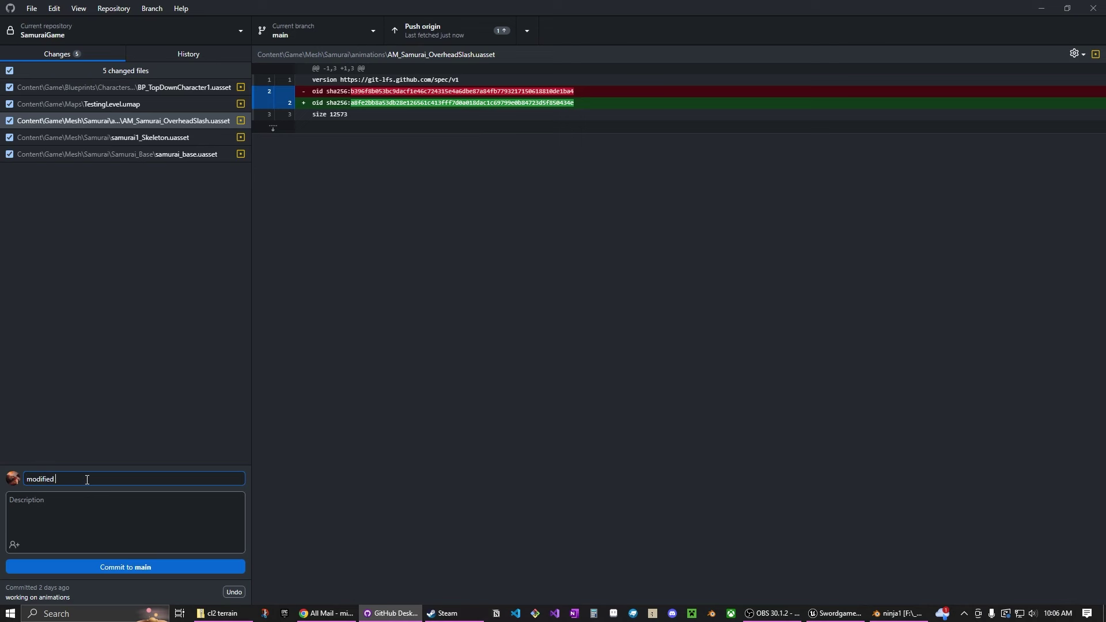
{"action": "type", "text": "animation and stamina and hat"}
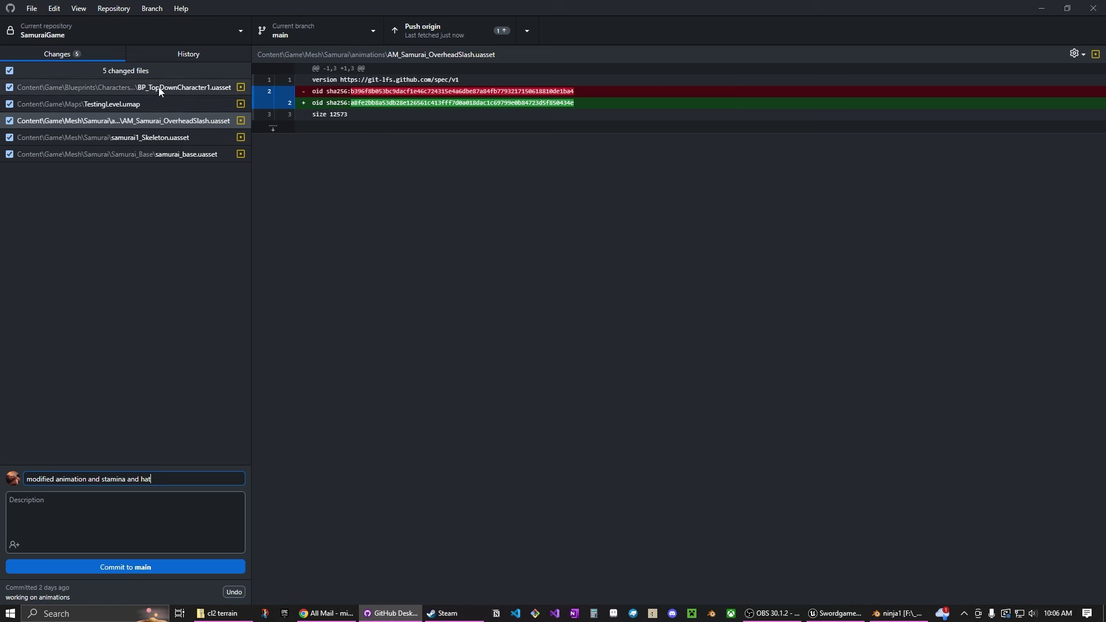
{"action": "left_click", "coordinate": [113, 567]}
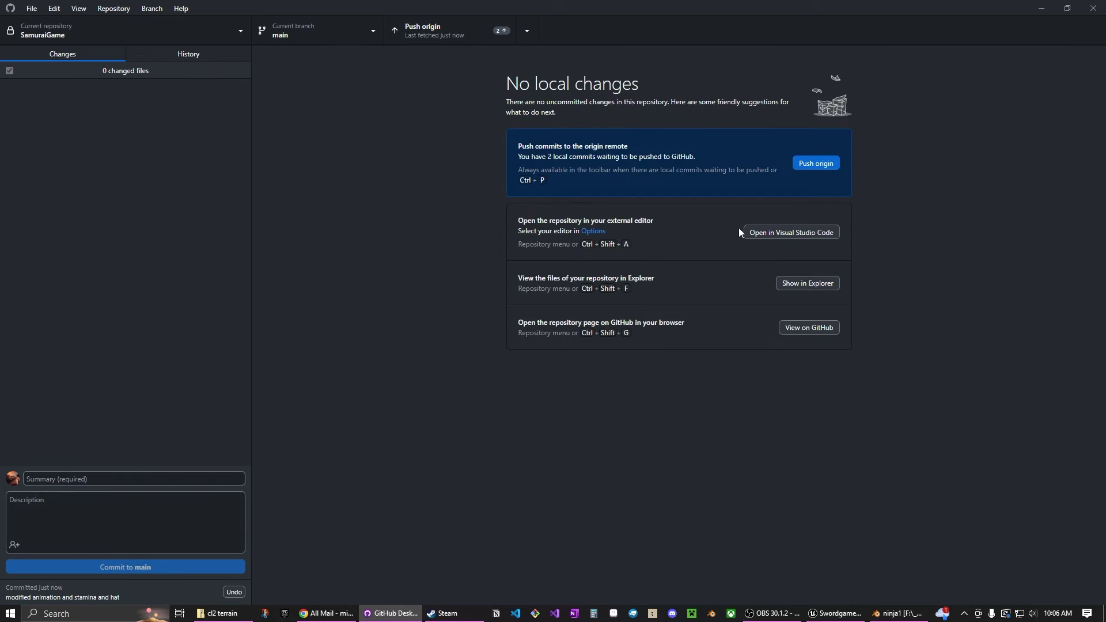
{"action": "left_click", "coordinate": [817, 164]}
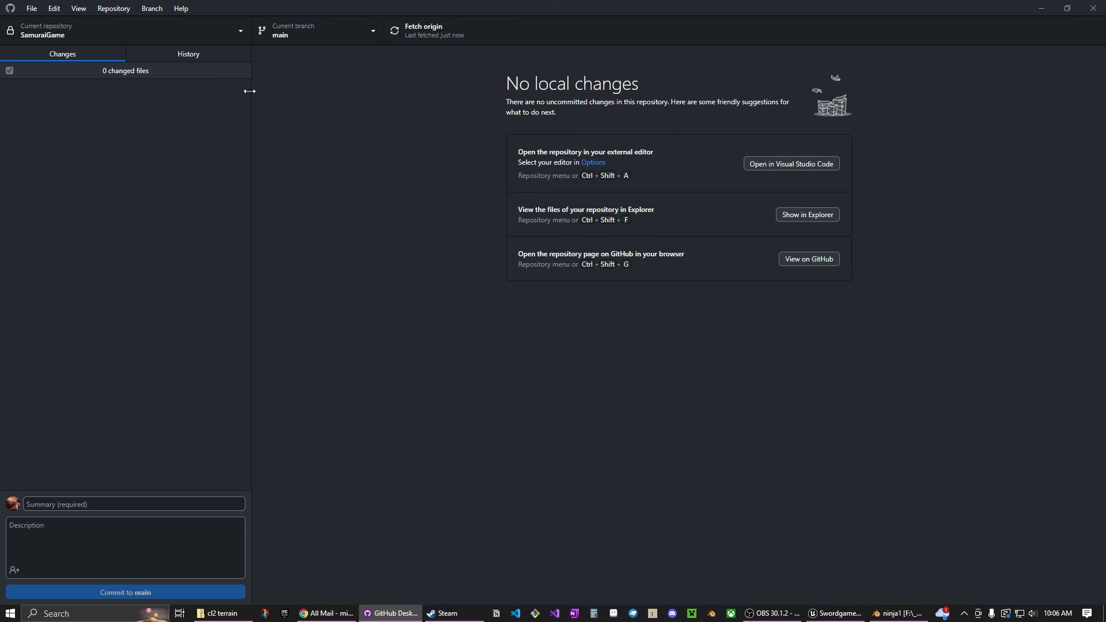
Examine the "working on animations" commit from 2 days ago in the history, viewing AM_Samurai_OverheadSlash, BP_TopDownCharacter1 and samurai_base_PhysicsAsset.
{"action": "left_click", "coordinate": [189, 55]}
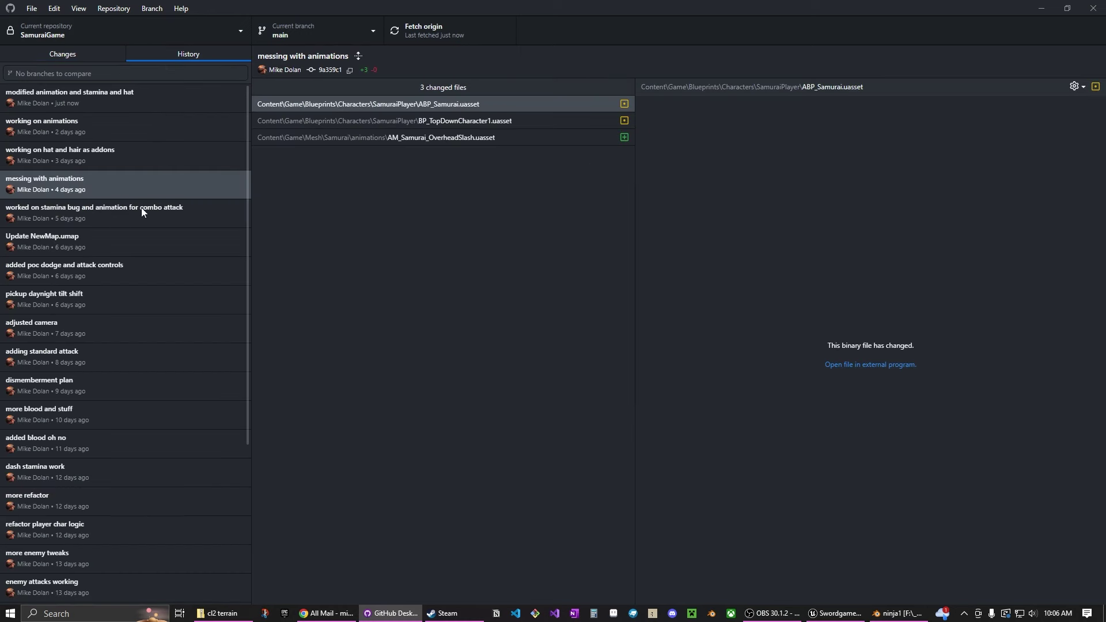
{"action": "left_click", "coordinate": [106, 119]}
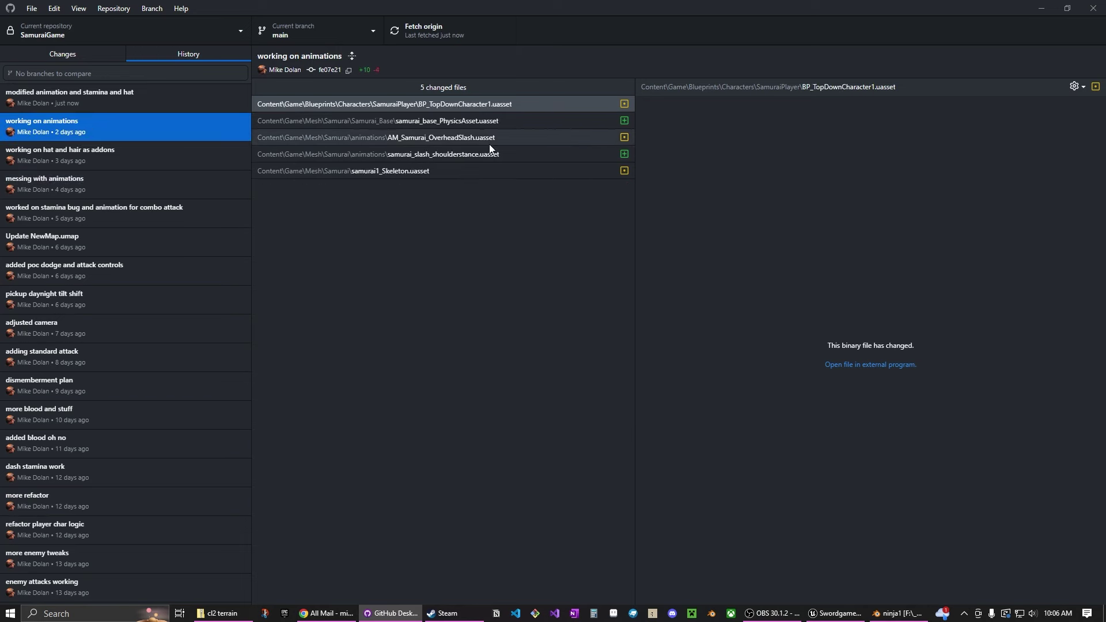
{"action": "left_click", "coordinate": [486, 137]}
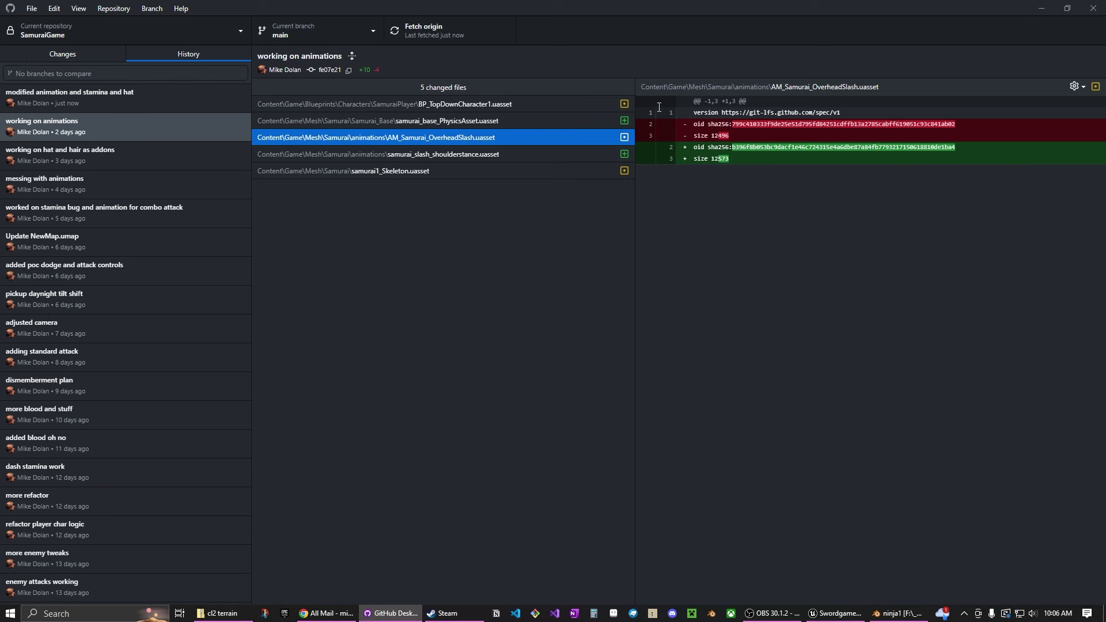
{"action": "left_click", "coordinate": [462, 105]}
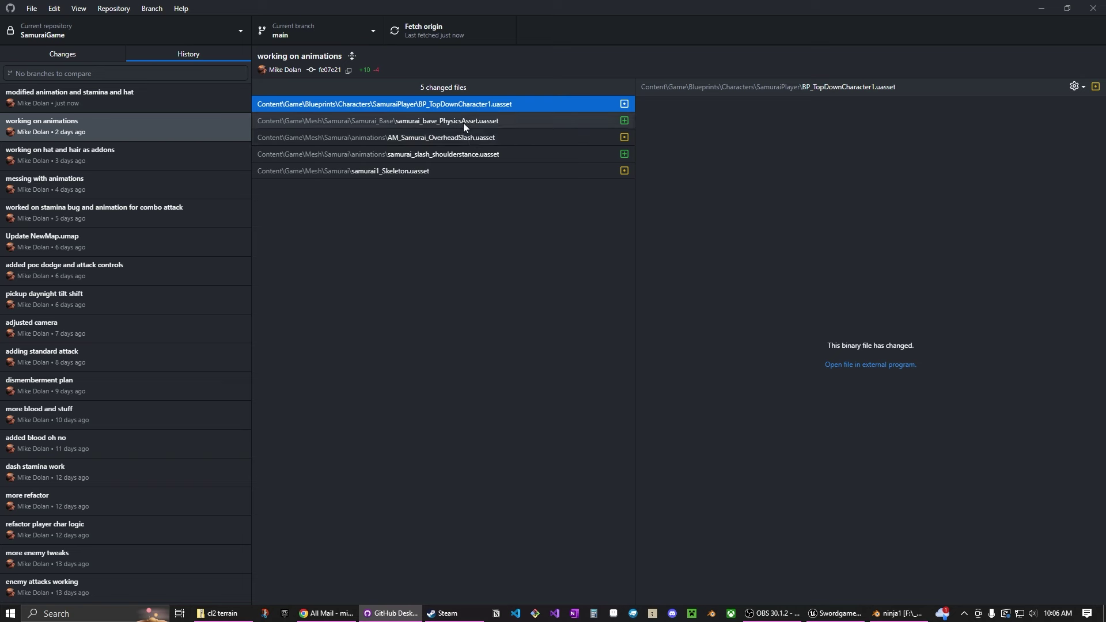
{"action": "left_click", "coordinate": [463, 122]}
{"action": "left_click", "coordinate": [462, 104]}
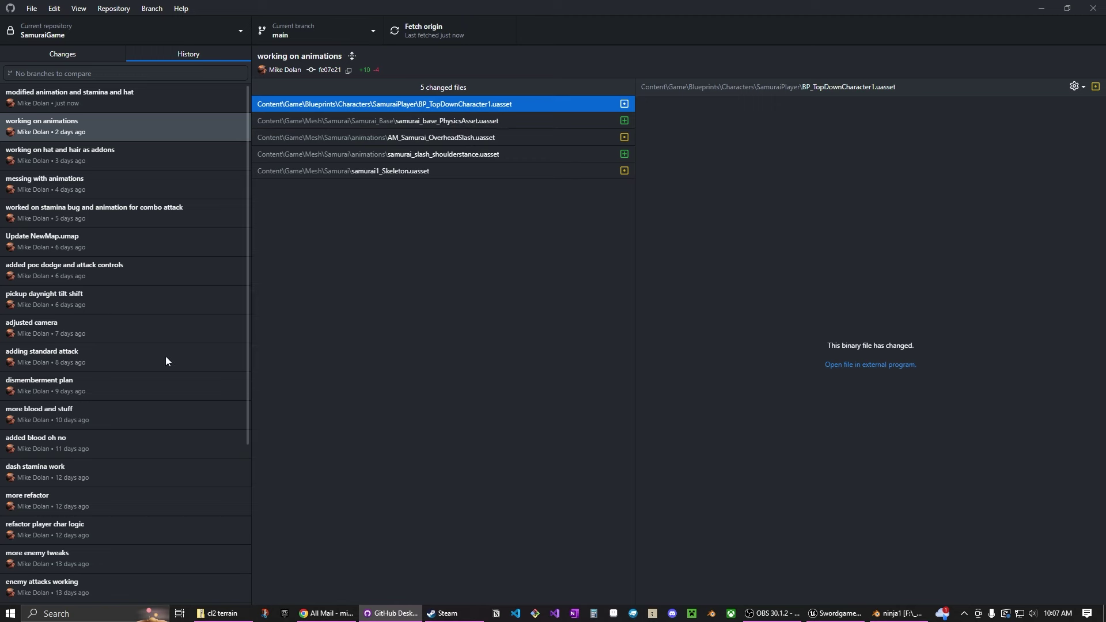
Review the SamuraiGame repository's commit history back to the initial commit.
{"action": "scroll", "coordinate": [122, 344], "scroll_direction": "down", "scroll_amount": 5}
{"action": "scroll", "coordinate": [128, 366], "scroll_direction": "up", "scroll_amount": 5}
{"action": "scroll", "coordinate": [137, 369], "scroll_direction": "down", "scroll_amount": 5}
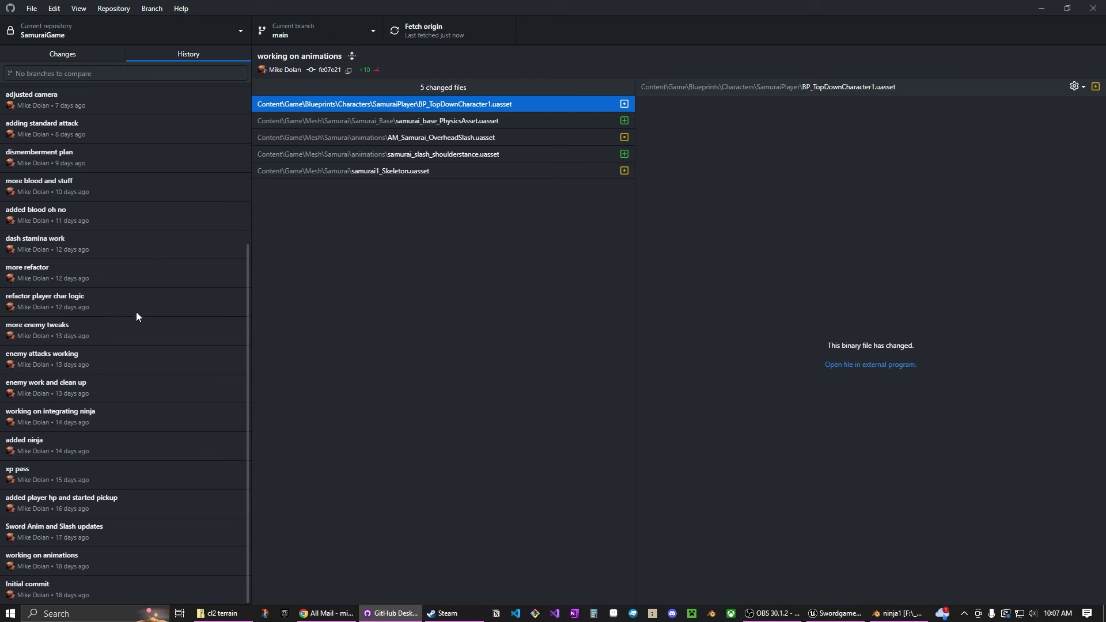
{"action": "scroll", "coordinate": [144, 328], "scroll_direction": "up", "scroll_amount": 5}
{"action": "scroll", "coordinate": [160, 345], "scroll_direction": "down", "scroll_amount": 2}
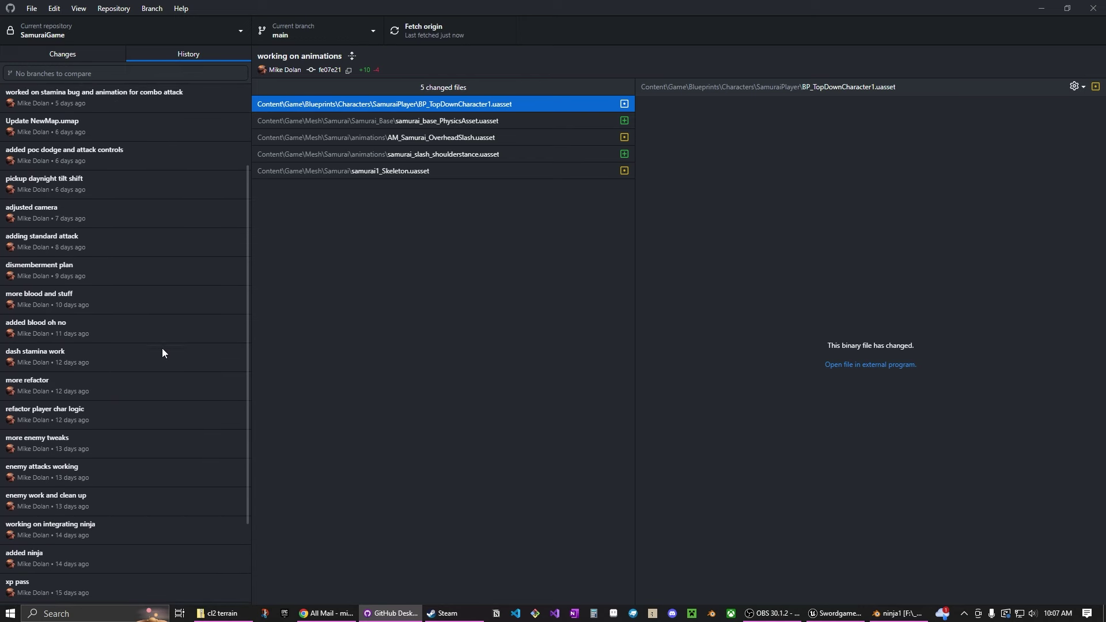